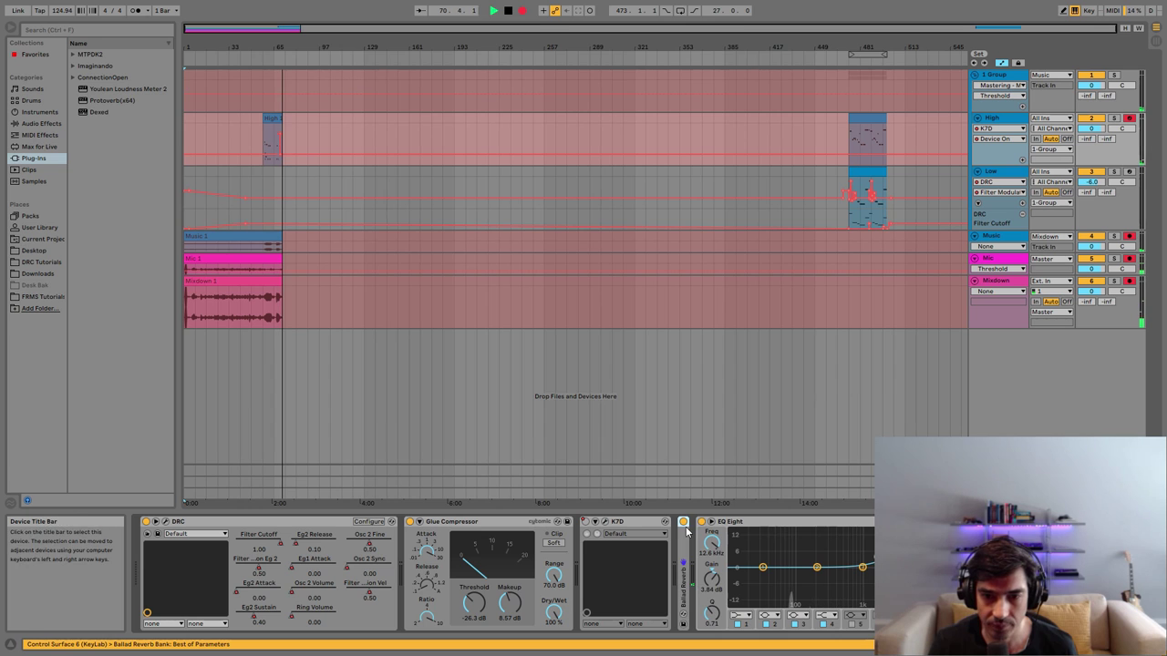
# Collapse the K7D and Glue Compressor devices in the High track's device chain
pyautogui.click(741, 524)
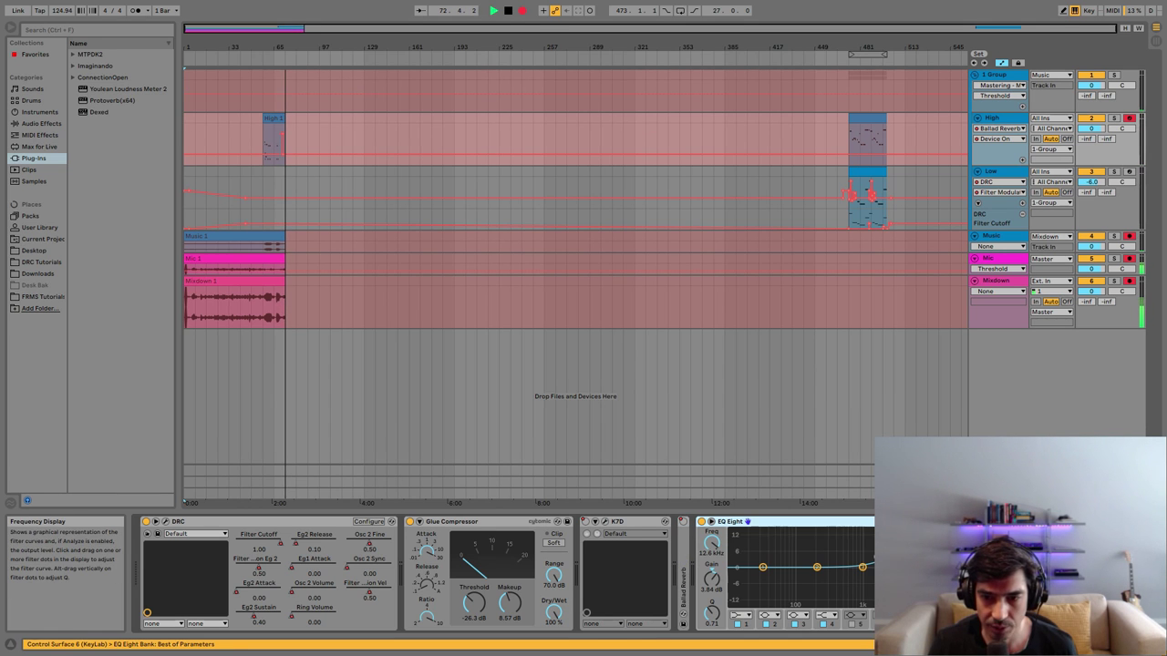
pyautogui.doubleClick(629, 522)
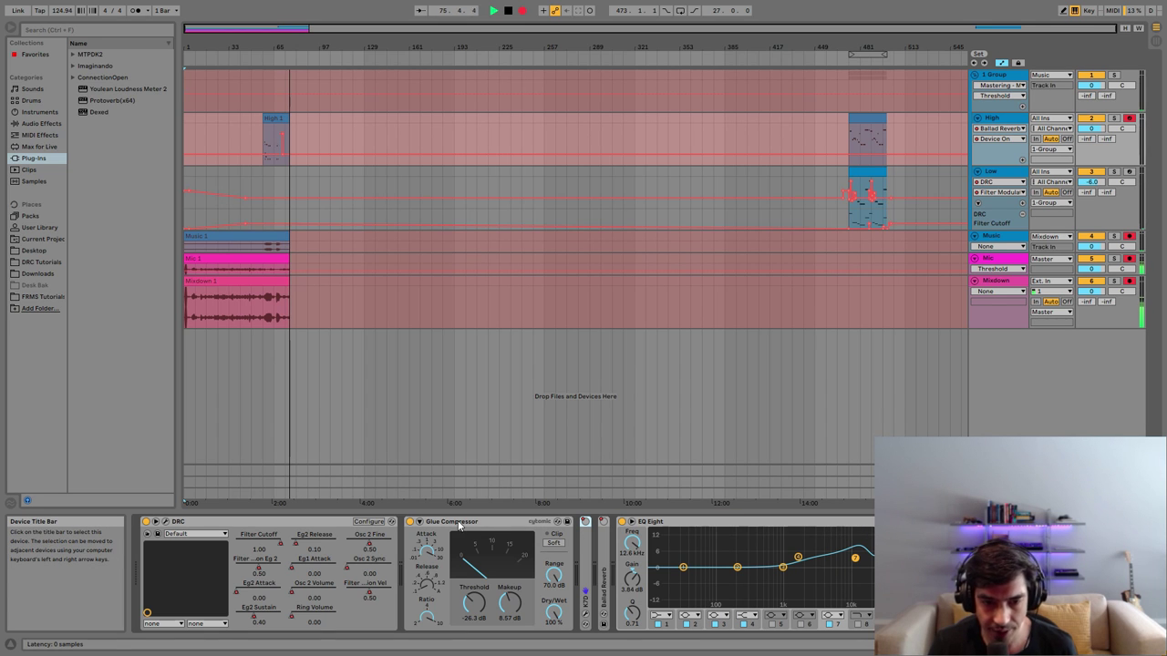
pyautogui.click(429, 552)
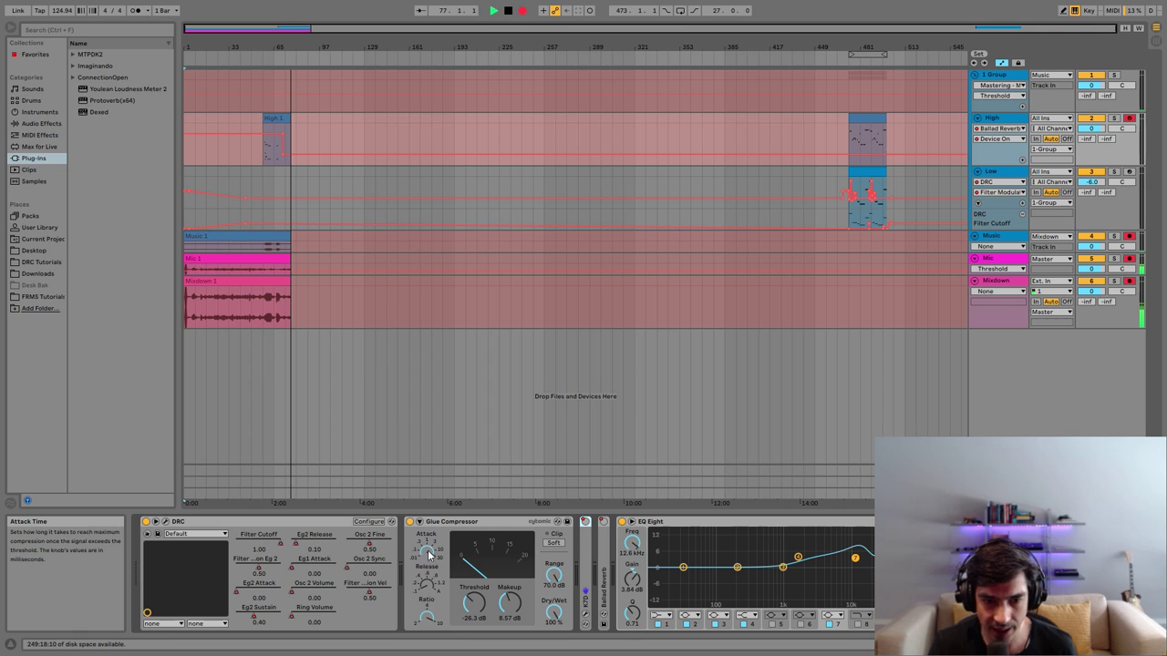
pyautogui.doubleClick(514, 523)
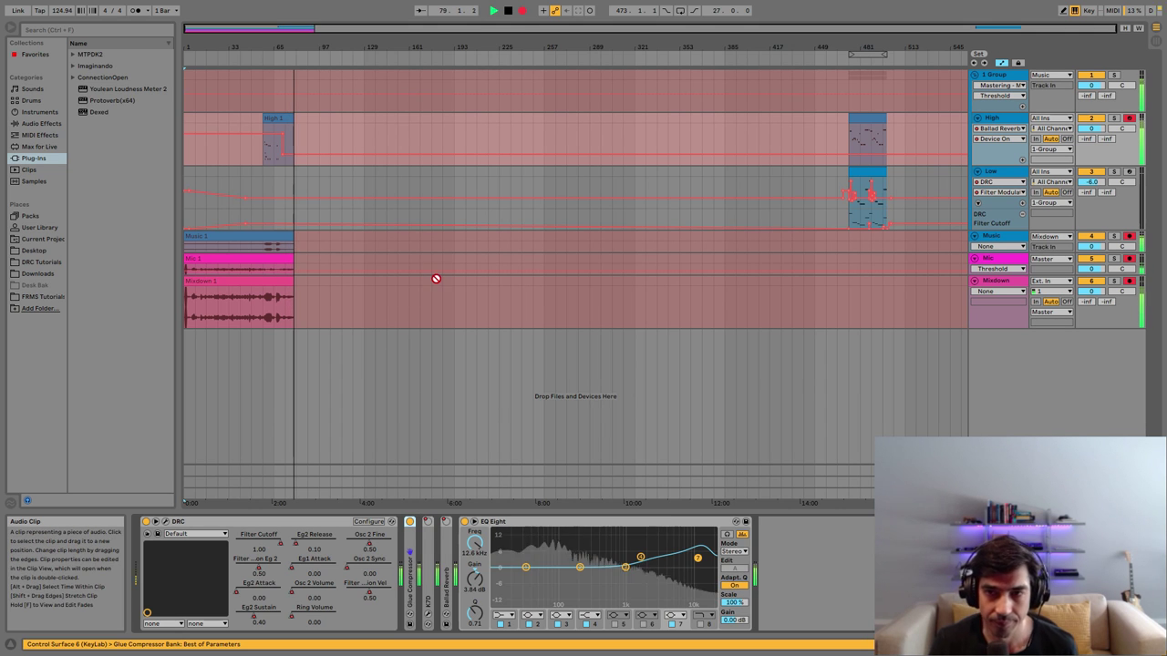
# Open the High track's DRC synth editor and raise the filter's EG 2 amount to about 0.68
pyautogui.click(147, 533)
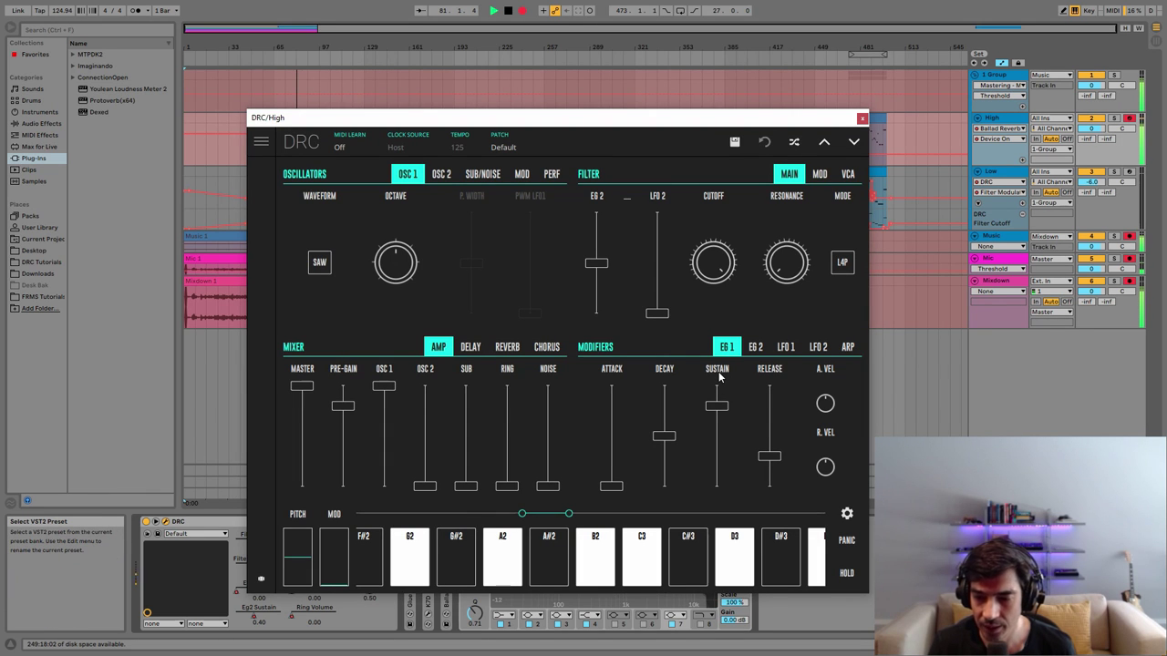
pyautogui.click(597, 264)
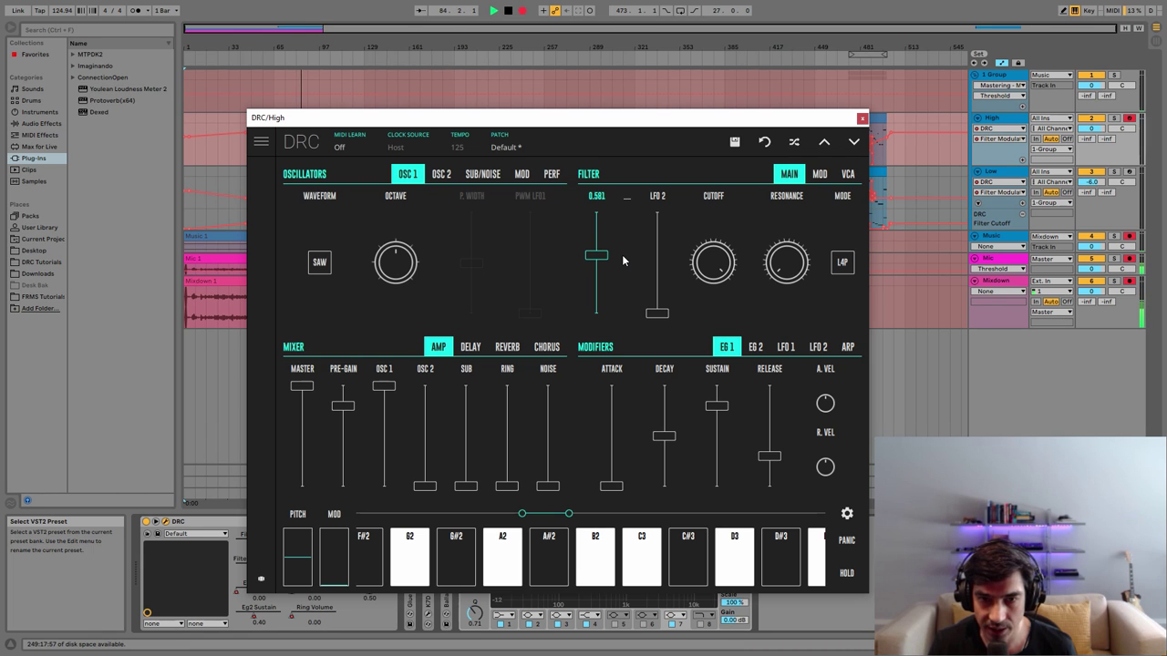
pyautogui.moveTo(629, 254); pyautogui.dragTo(656, 249)
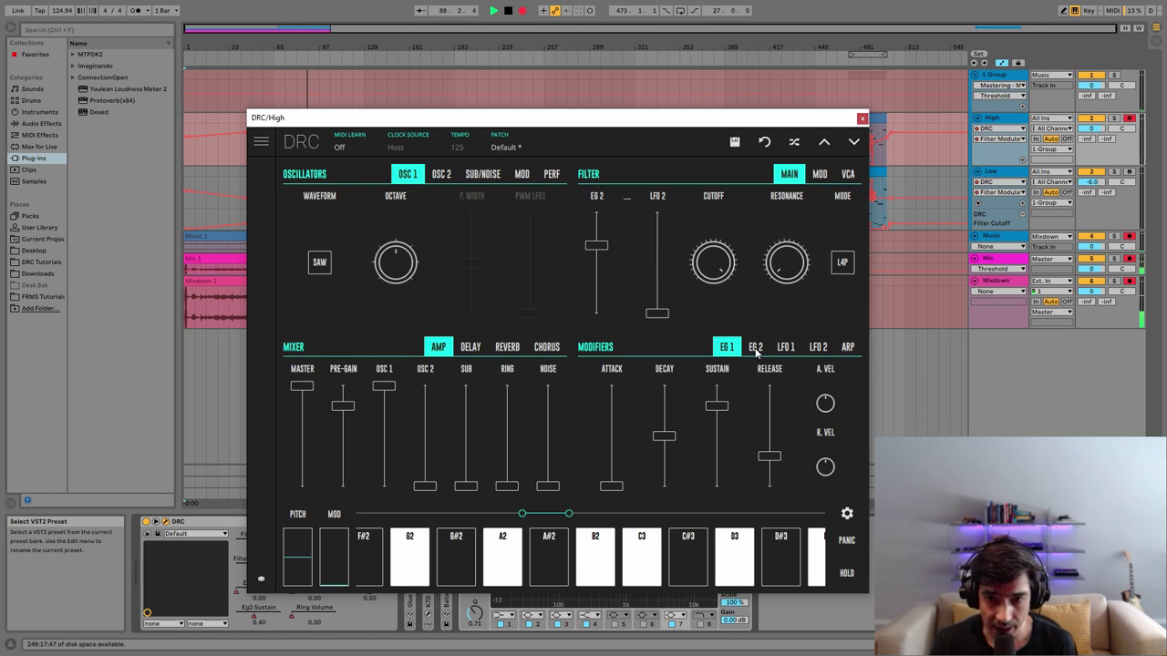
# Sync LFO 2 to 1/4 and raise its filter modulation to nearly halfway, with the filter cutoff lowered to about 0.28
pyautogui.click(819, 348)
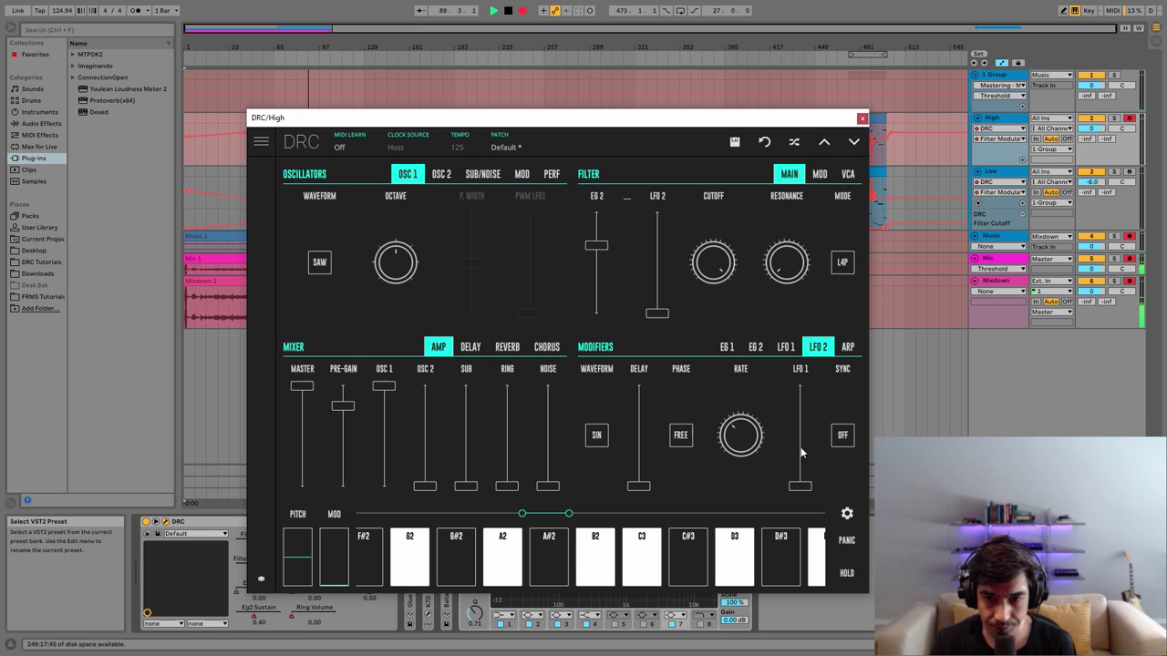
pyautogui.click(841, 437)
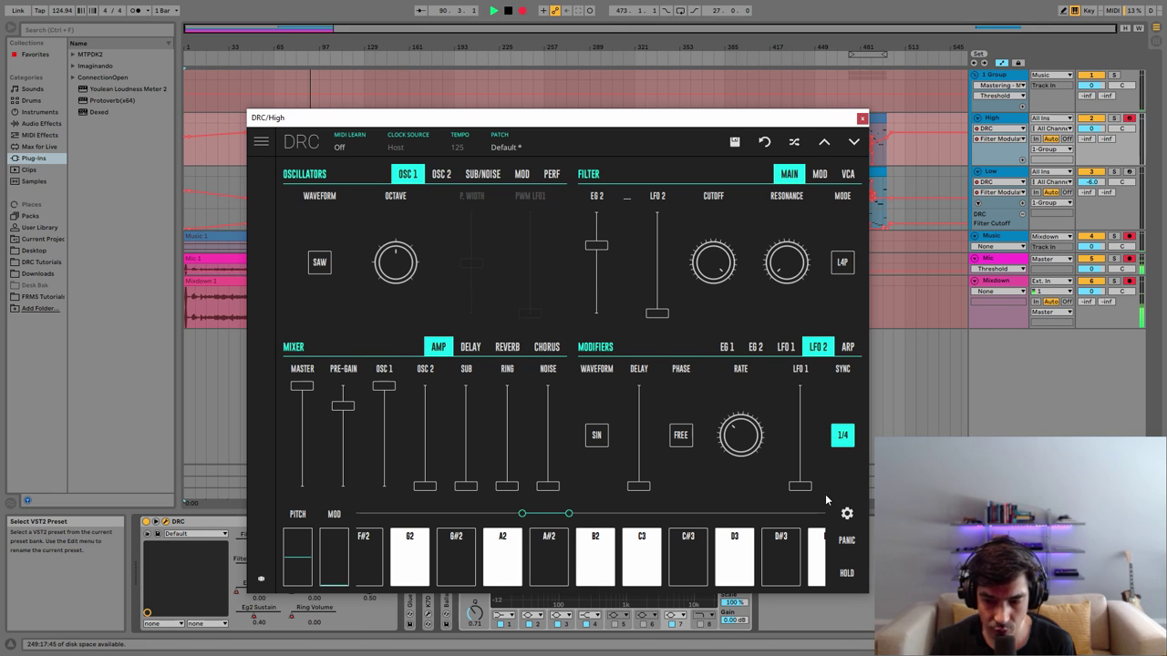
pyautogui.moveTo(656, 313); pyautogui.dragTo(666, 271)
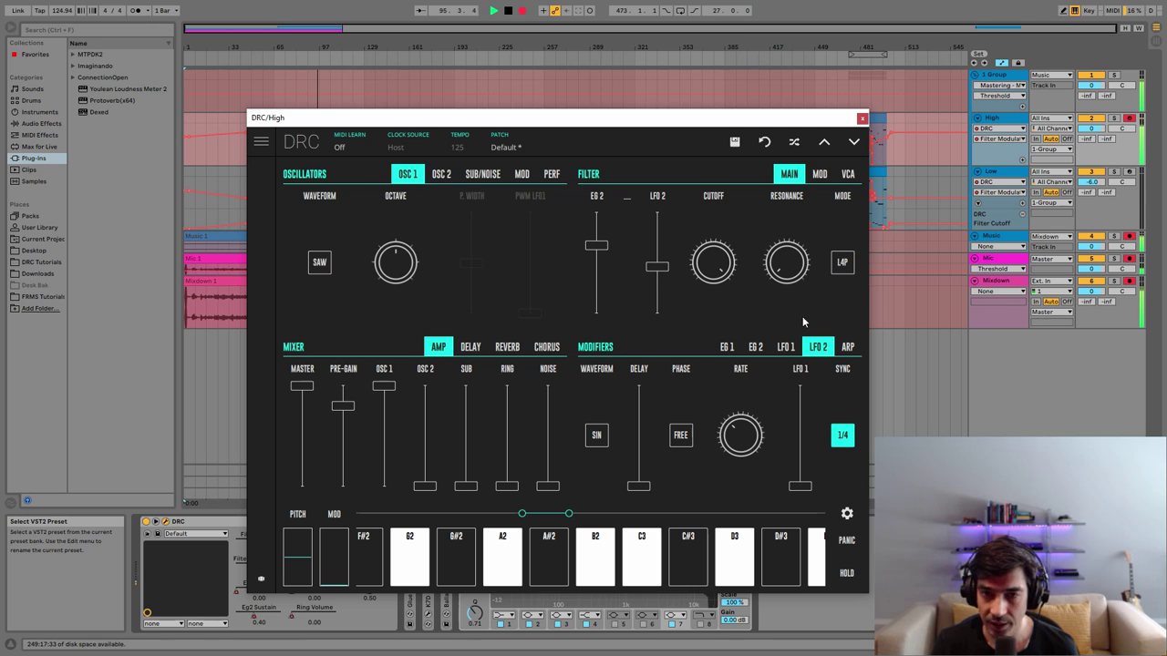
pyautogui.scroll(-10, 721, 270)
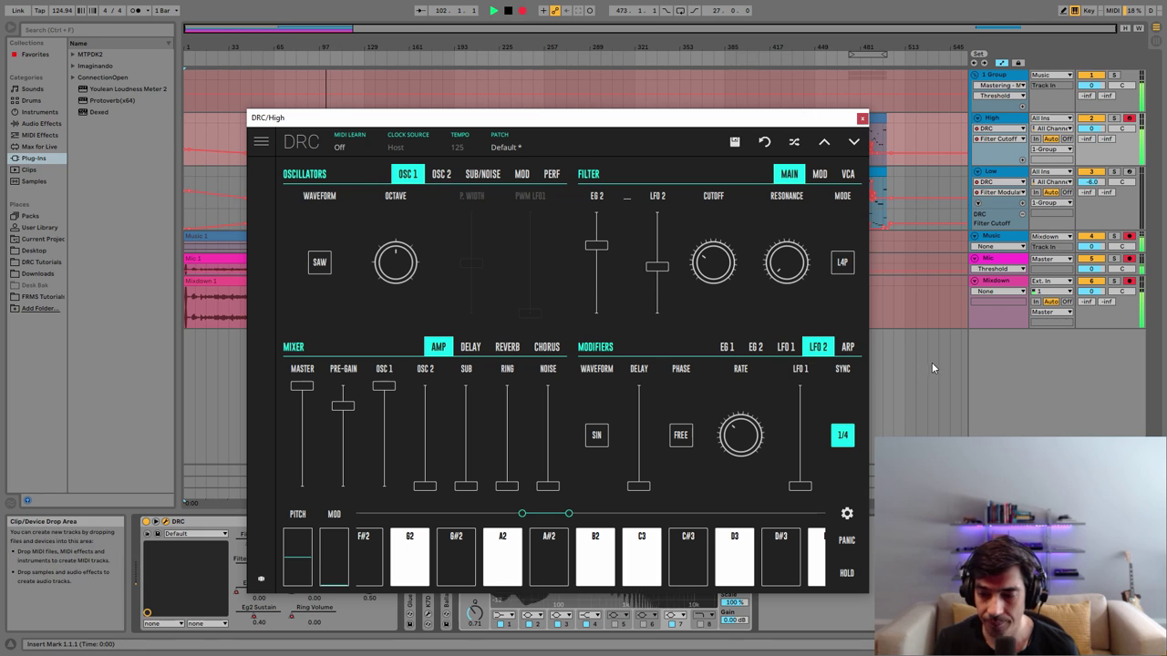
# Raise the filter's keyboard tracking slightly above centre and its velocity modulation to about 0.6
pyautogui.click(819, 173)
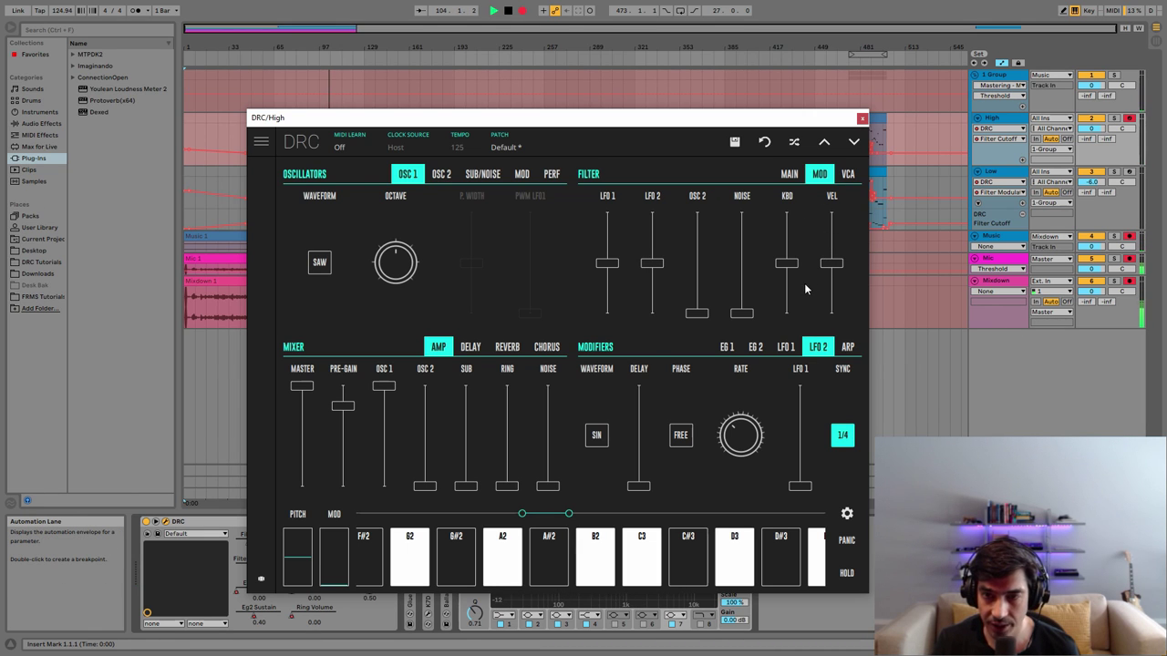
pyautogui.moveTo(788, 260)
pyautogui.mouseDown()
pyautogui.moveTo(786, 247)
pyautogui.moveTo(790, 258)
pyautogui.mouseUp()
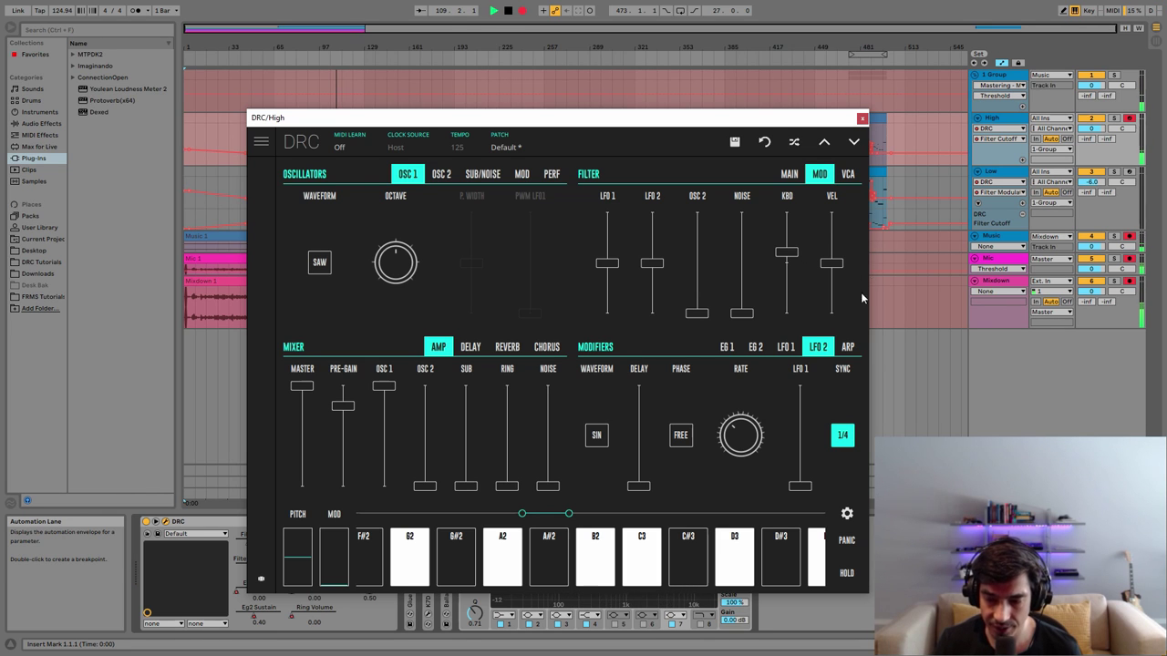
pyautogui.moveTo(830, 262); pyautogui.dragTo(830, 254)
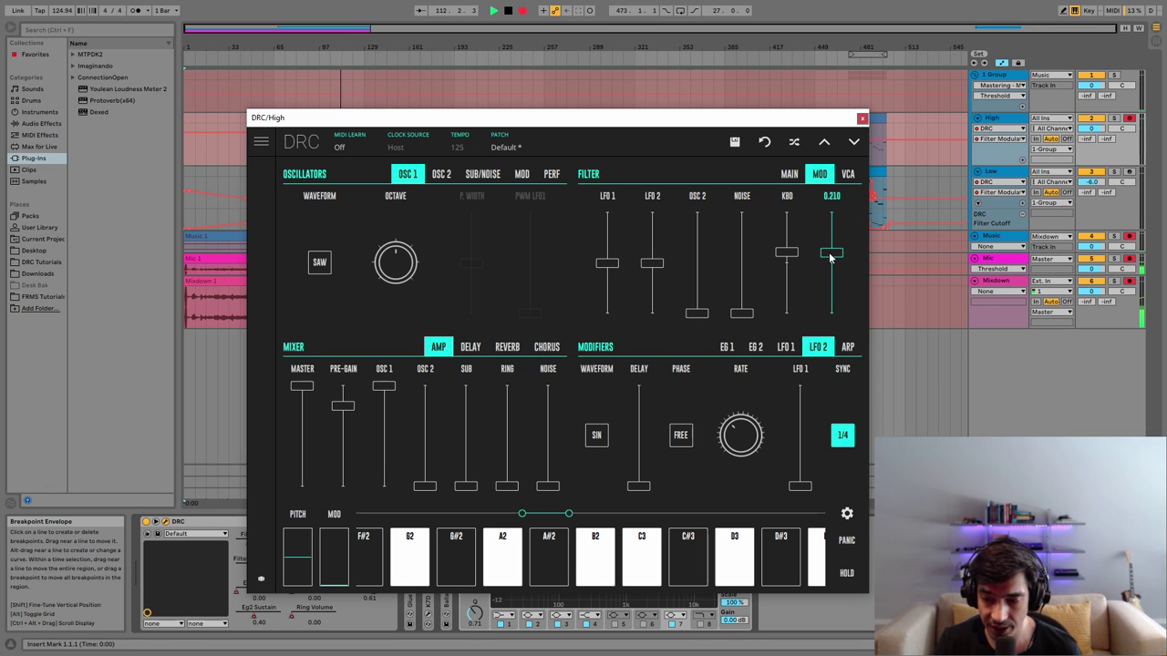
pyautogui.moveTo(829, 257); pyautogui.dragTo(865, 238)
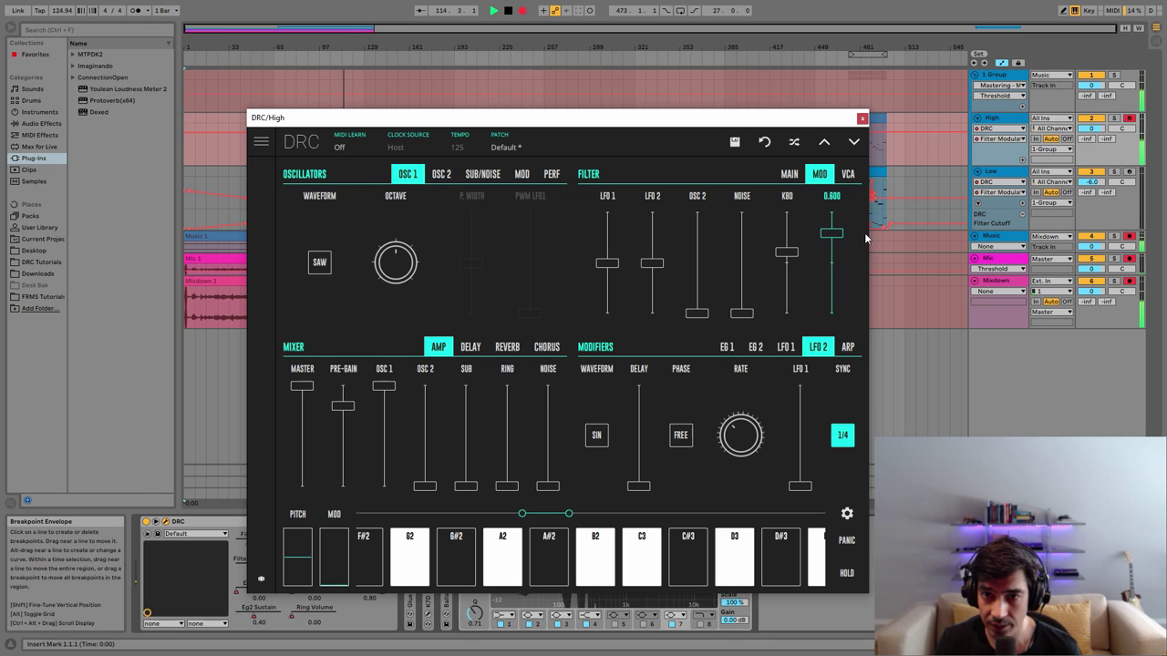
pyautogui.moveTo(866, 238); pyautogui.dragTo(861, 233)
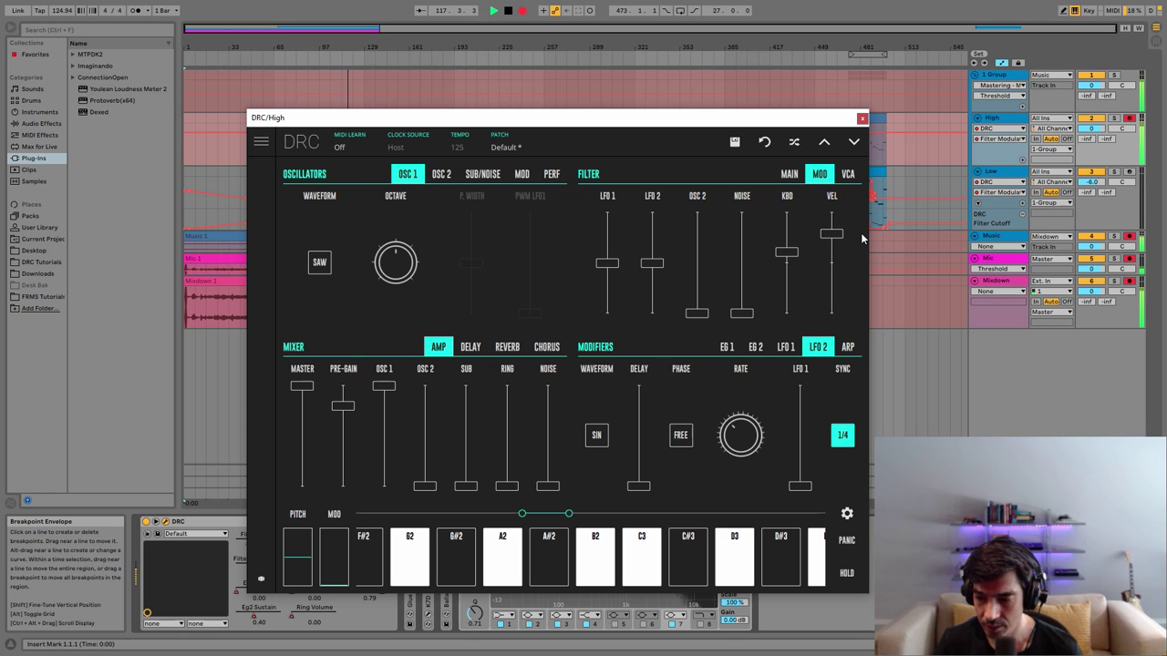
# Show the filter section's VCA settings and move the DRC editor window up to uncover the device chain
pyautogui.click(847, 174)
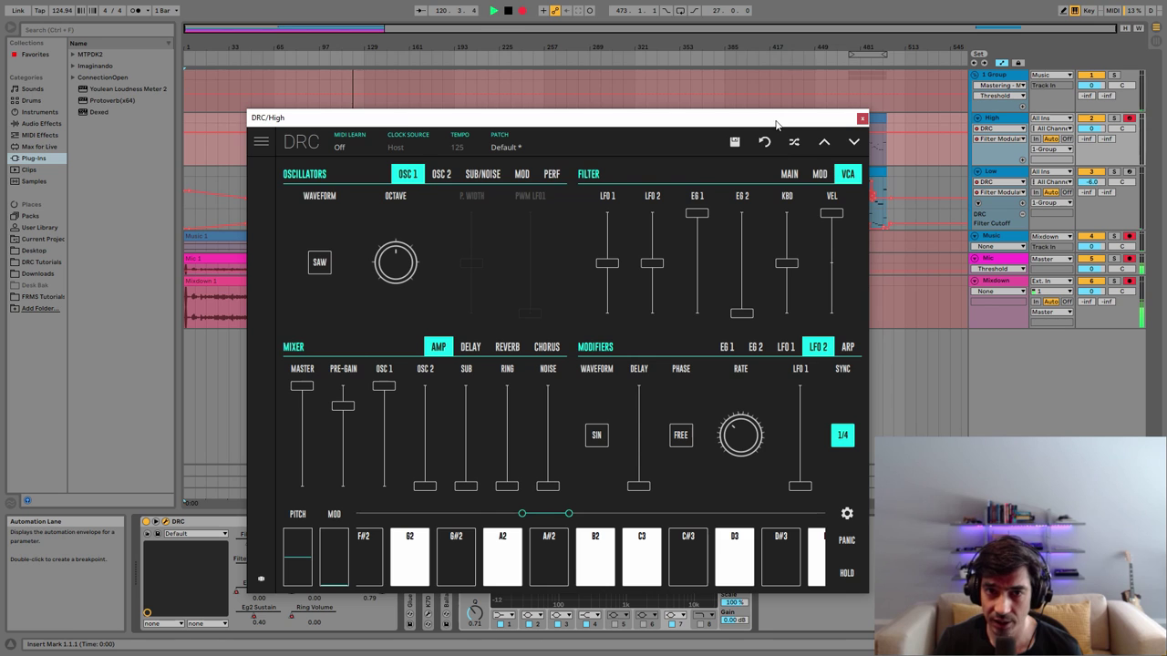
pyautogui.moveTo(776, 123); pyautogui.dragTo(730, 66)
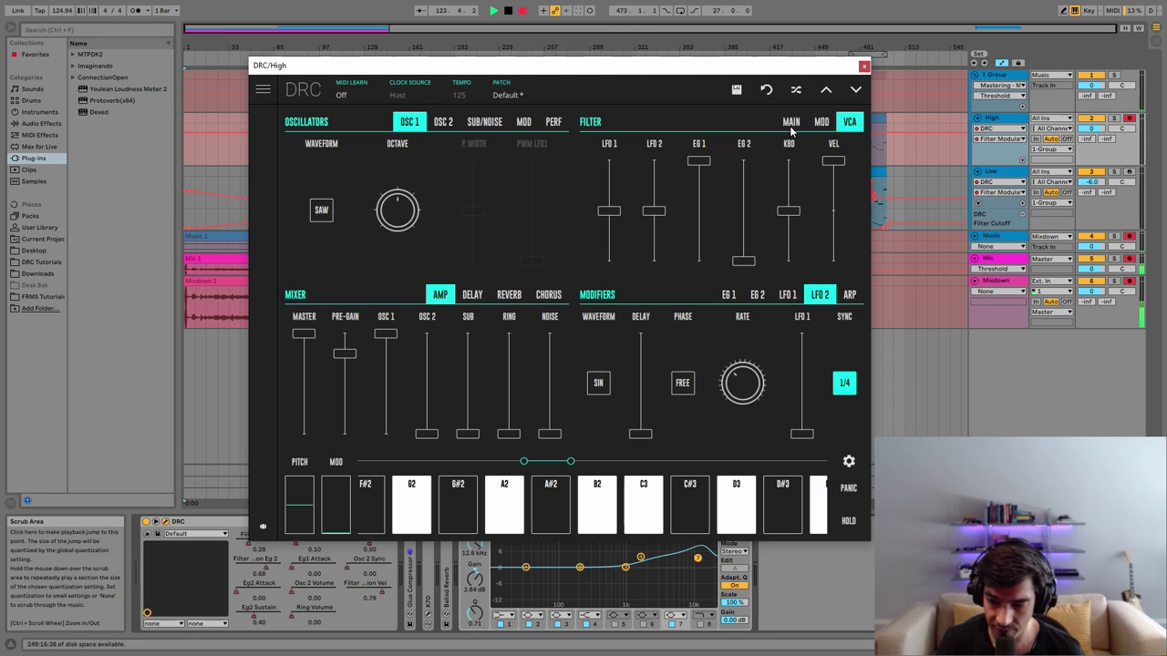
# Raise the synth's delay feedback to about a quarter and the delay amount to about 80 percent
pyautogui.click(472, 296)
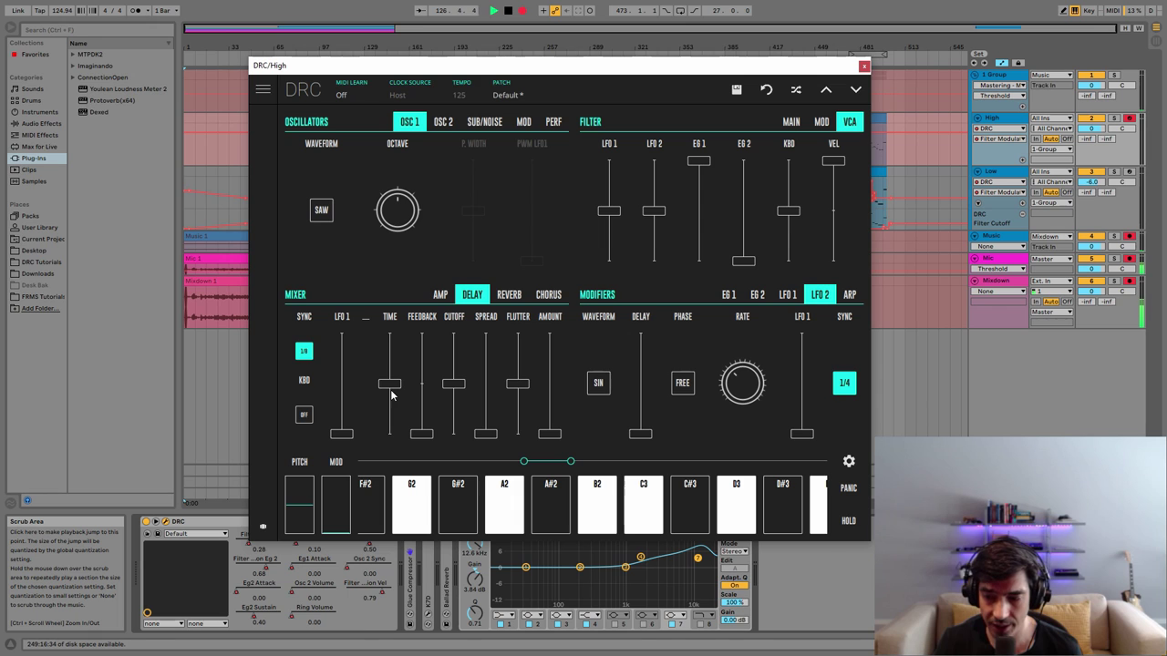
pyautogui.moveTo(426, 435); pyautogui.dragTo(454, 408)
pyautogui.moveTo(551, 399); pyautogui.dragTo(551, 400)
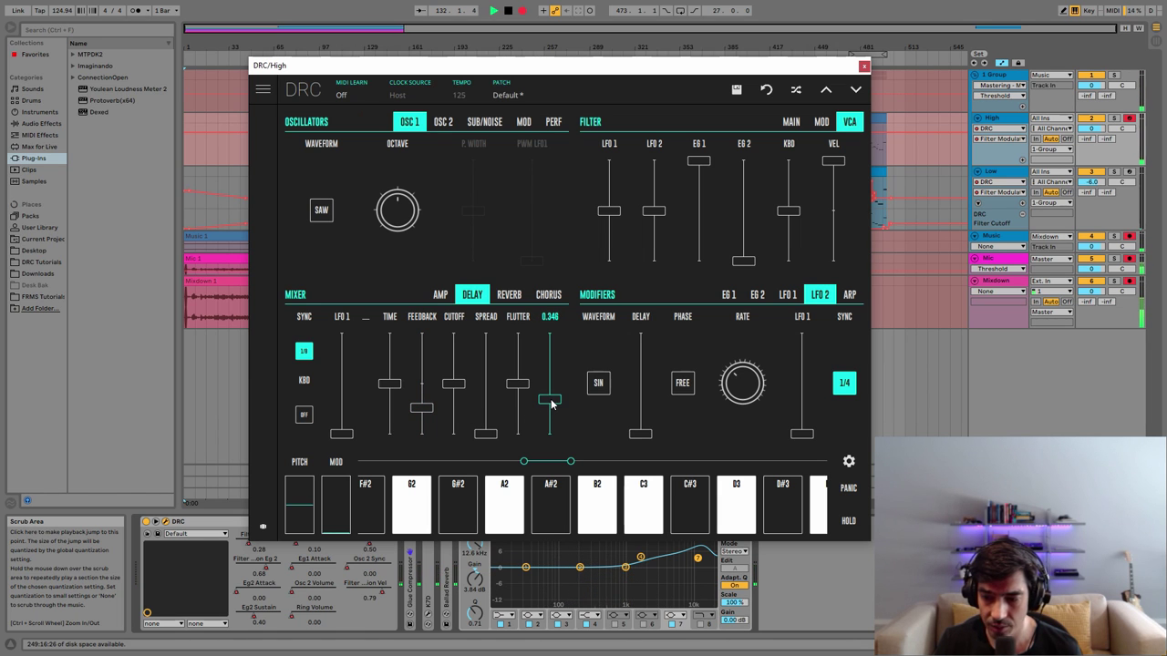
pyautogui.moveTo(551, 404); pyautogui.dragTo(571, 359)
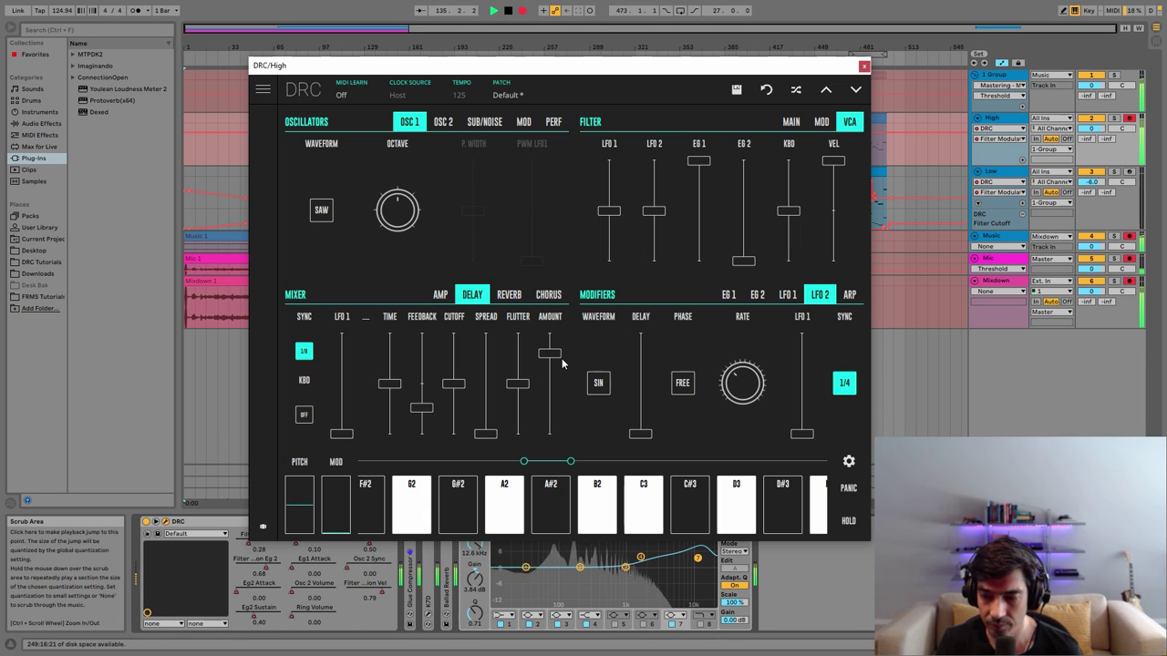
# Raise the synth's reverb amount to about a quarter and the reverb decay to about three quarters
pyautogui.click(508, 294)
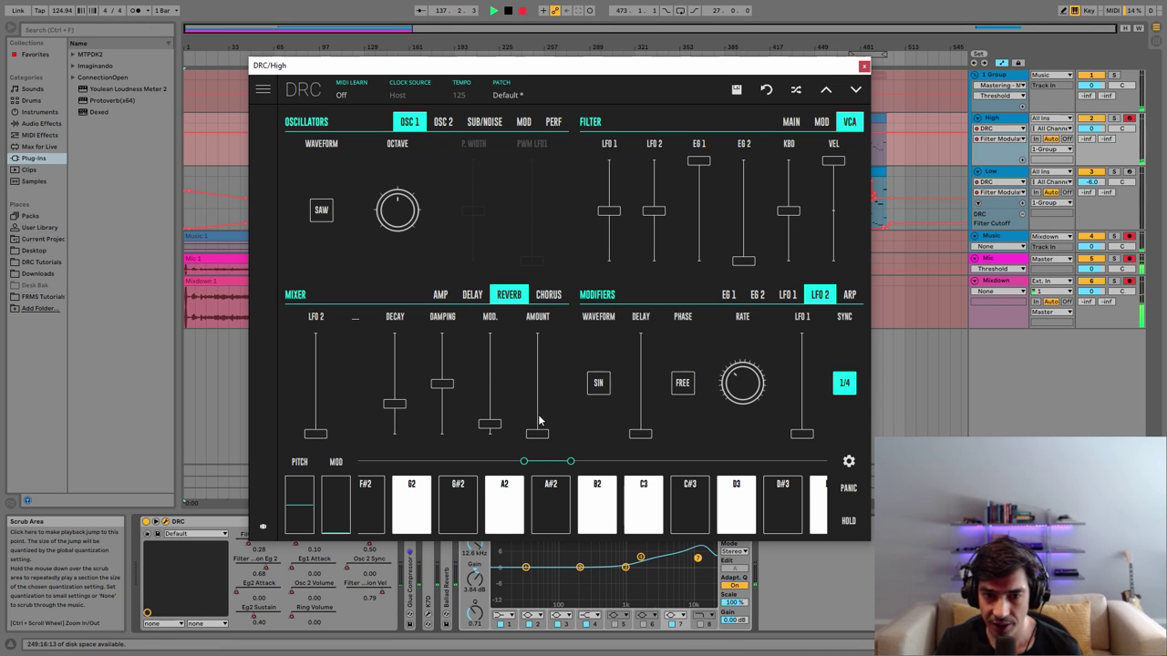
pyautogui.moveTo(539, 421); pyautogui.dragTo(551, 415)
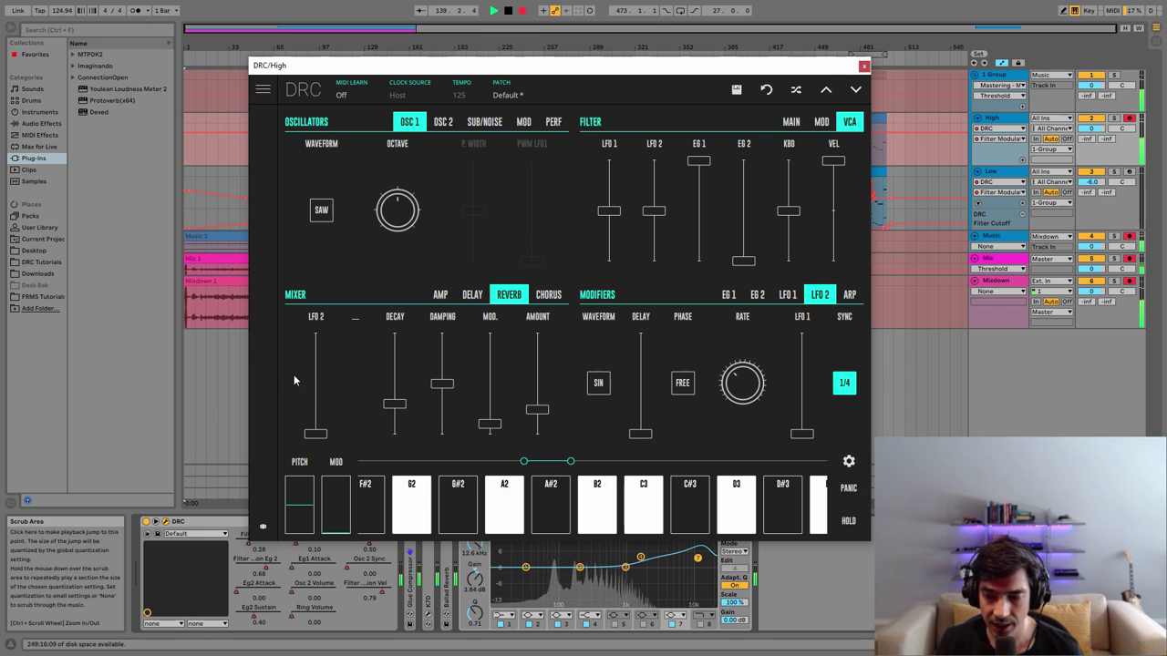
pyautogui.moveTo(395, 404); pyautogui.dragTo(400, 357)
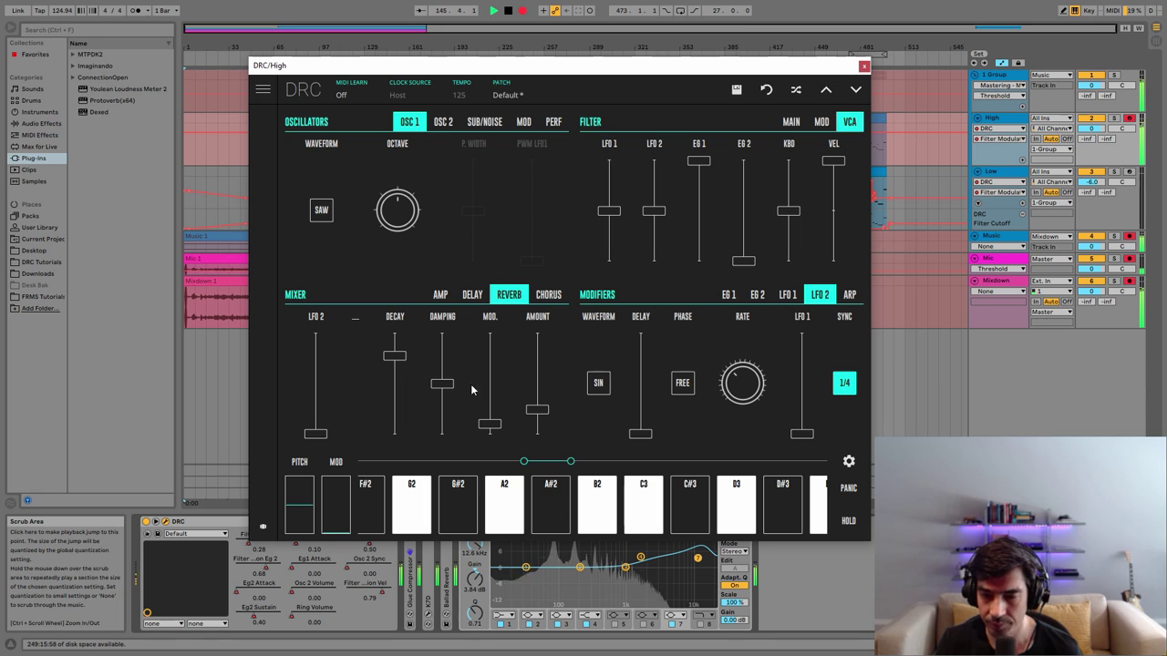
# Shape EG 1 with attack at 0.13, decay at about a quarter, and sustain and release lowered to just above minimum
pyautogui.click(734, 295)
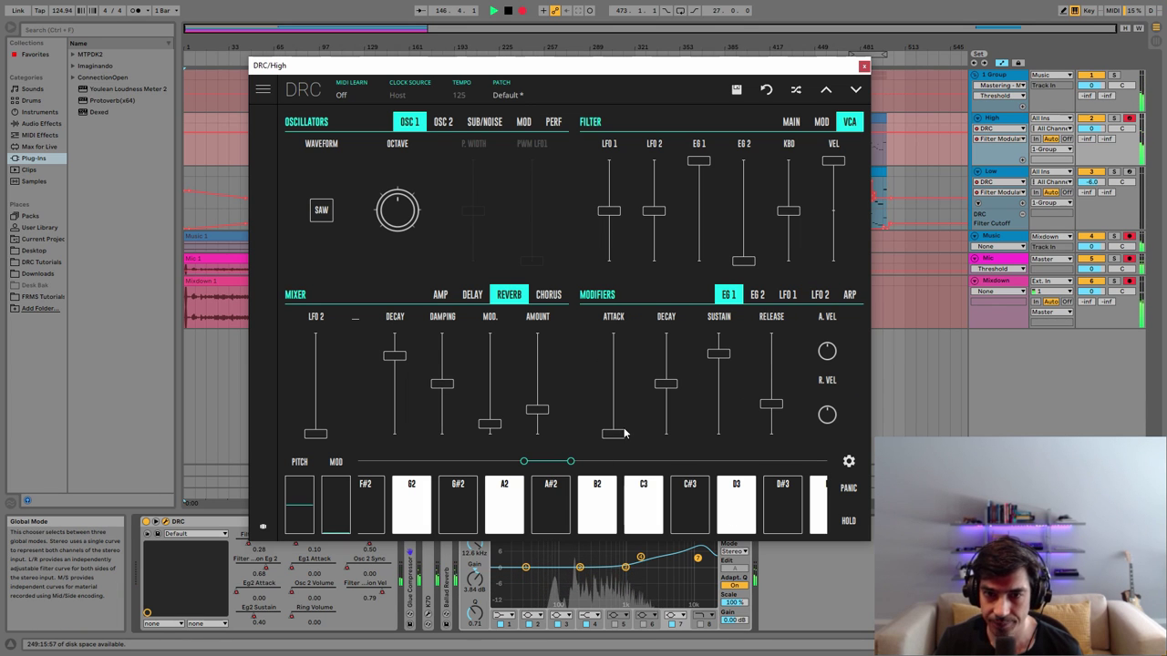
pyautogui.moveTo(618, 439)
pyautogui.mouseDown()
pyautogui.moveTo(653, 421)
pyautogui.moveTo(617, 427)
pyautogui.moveTo(624, 419)
pyautogui.mouseUp()
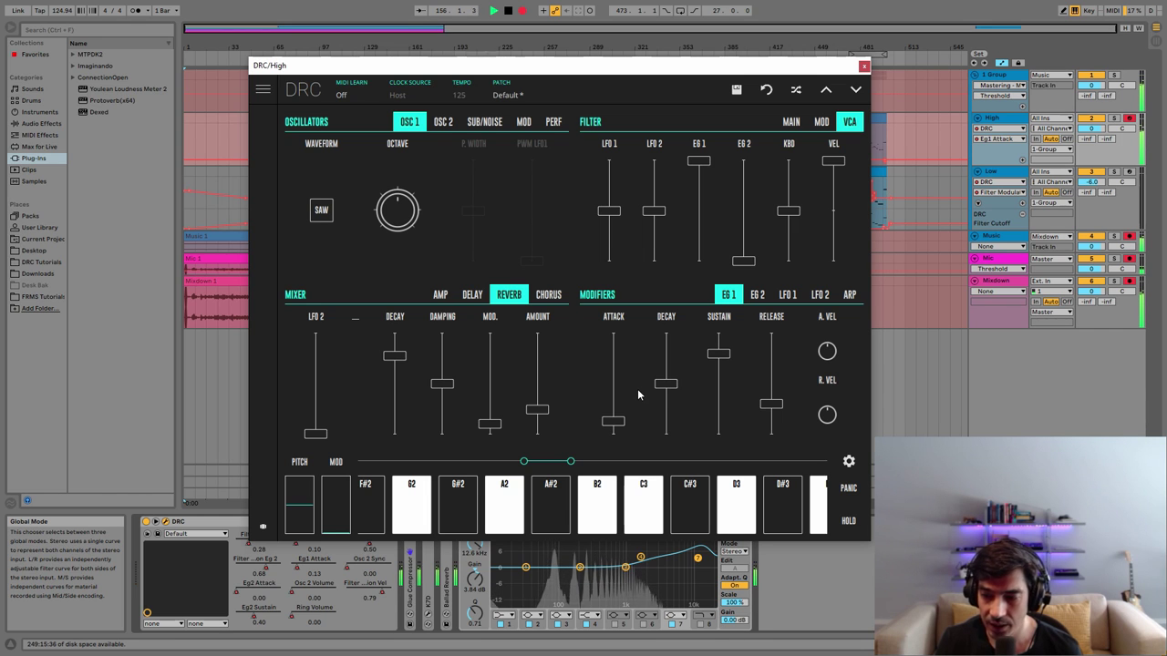
pyautogui.moveTo(661, 386); pyautogui.dragTo(690, 412)
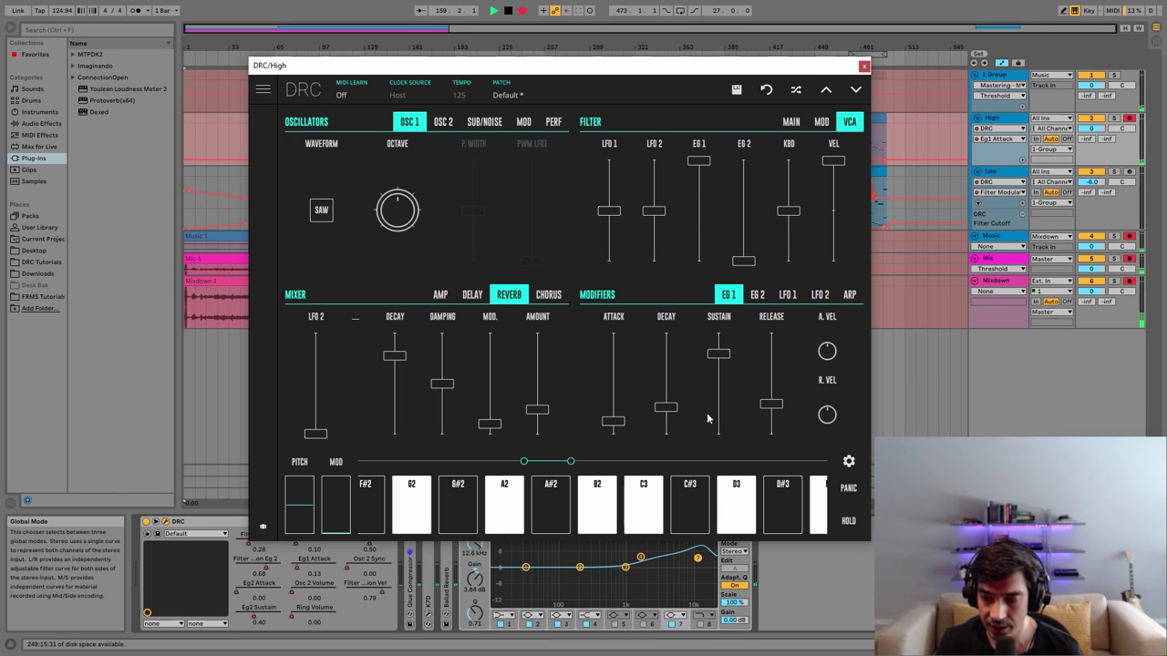
pyautogui.click(720, 417)
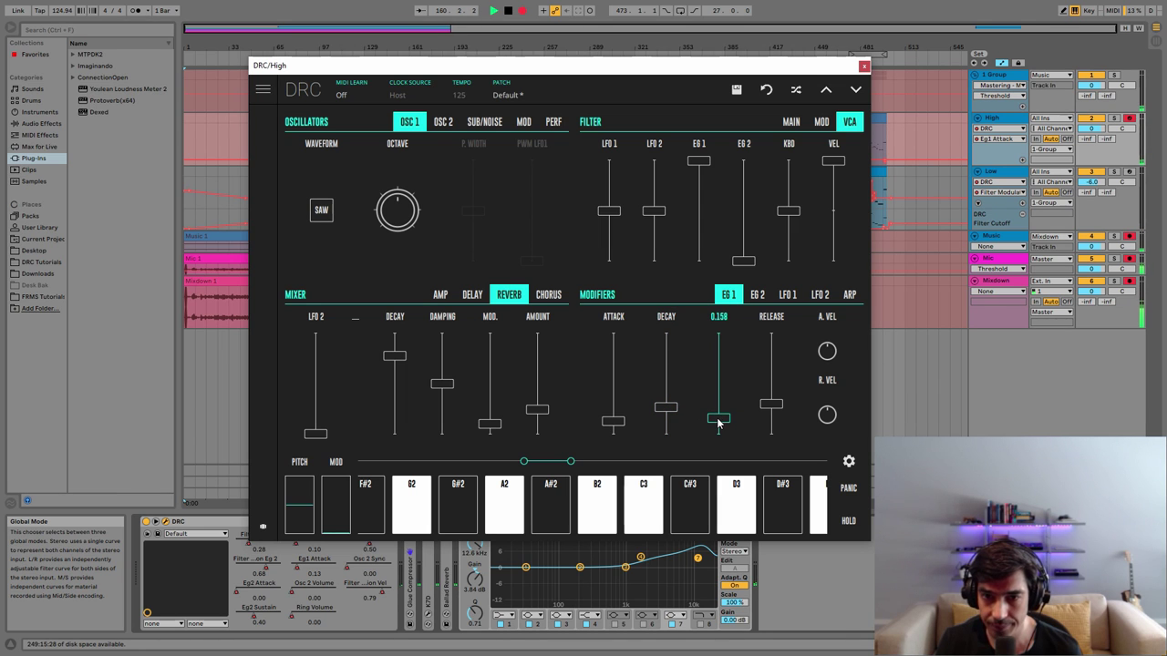
pyautogui.moveTo(717, 419); pyautogui.dragTo(714, 424)
pyautogui.click(775, 422)
pyautogui.moveTo(777, 426); pyautogui.dragTo(775, 429)
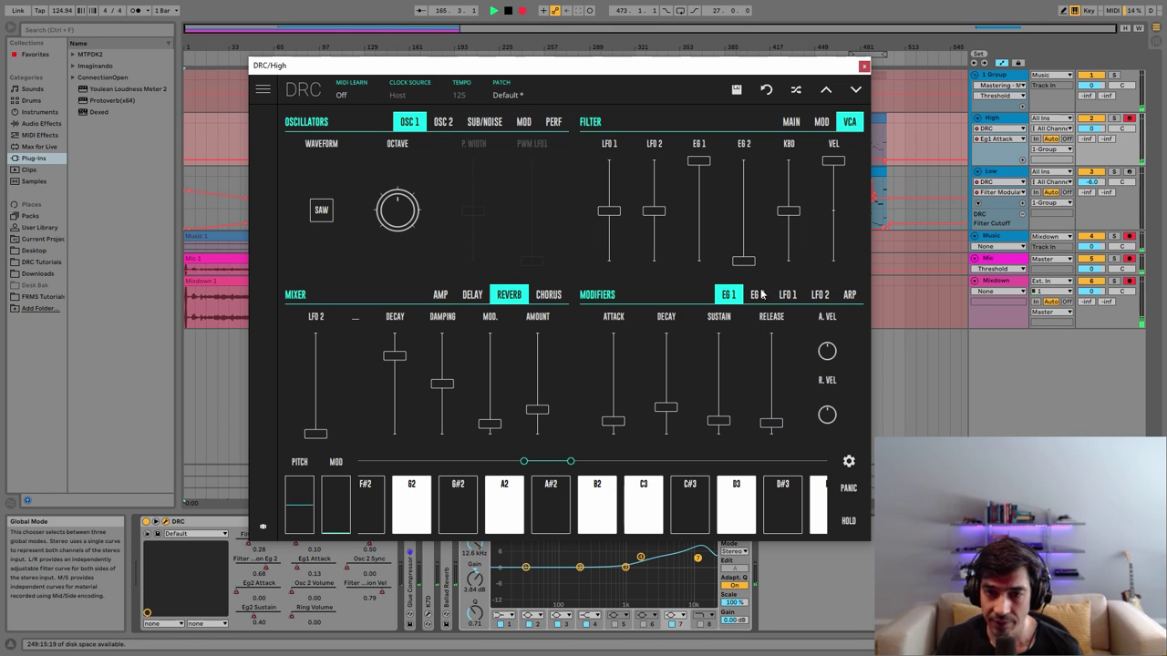
# Fine-tune EG 2 with attack at 0.04, slightly shorter decay, sustain around 0.4 and a short release
pyautogui.click(761, 295)
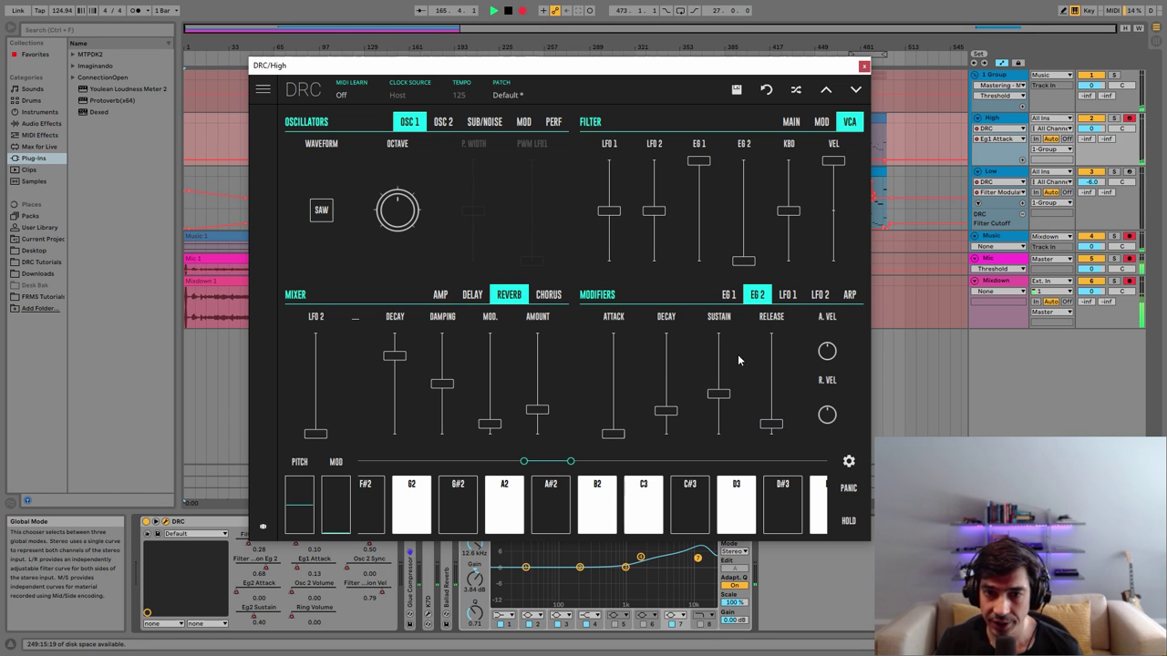
pyautogui.click(624, 436)
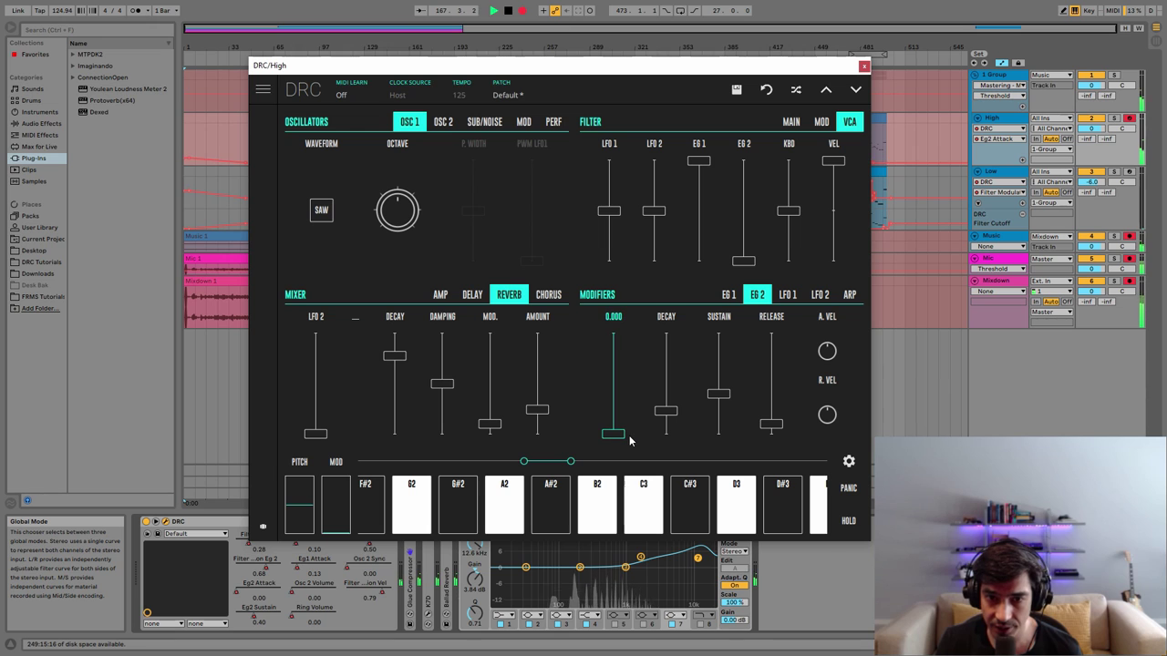
pyautogui.moveTo(629, 441); pyautogui.dragTo(628, 438)
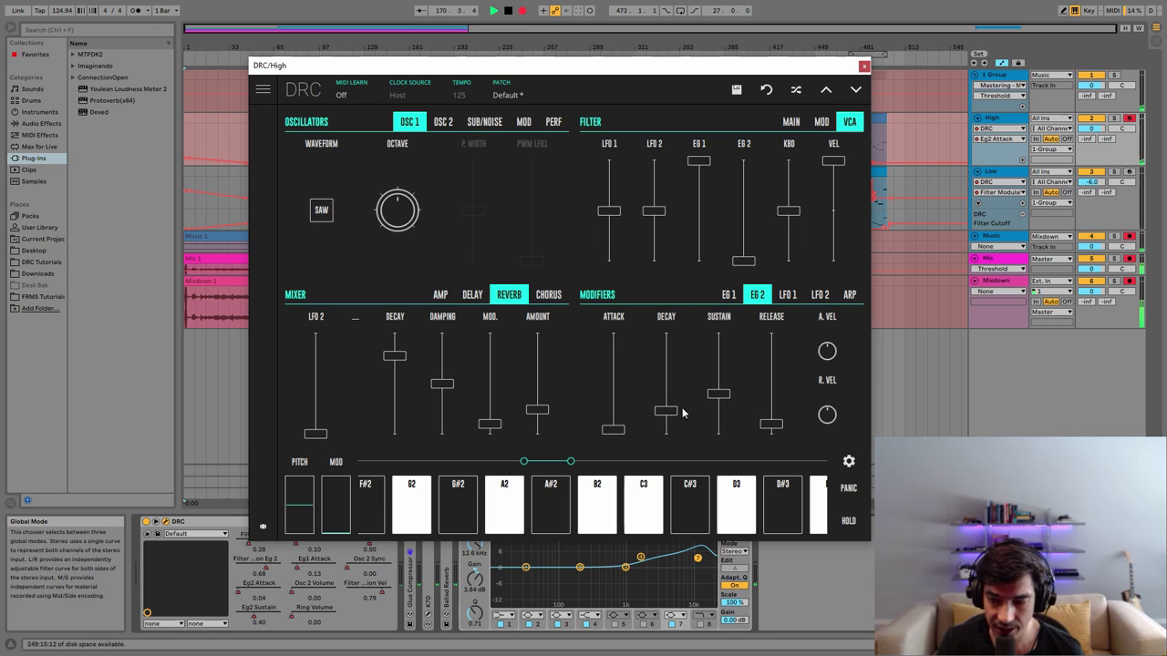
pyautogui.moveTo(676, 414); pyautogui.dragTo(719, 394)
pyautogui.moveTo(719, 394); pyautogui.dragTo(718, 398)
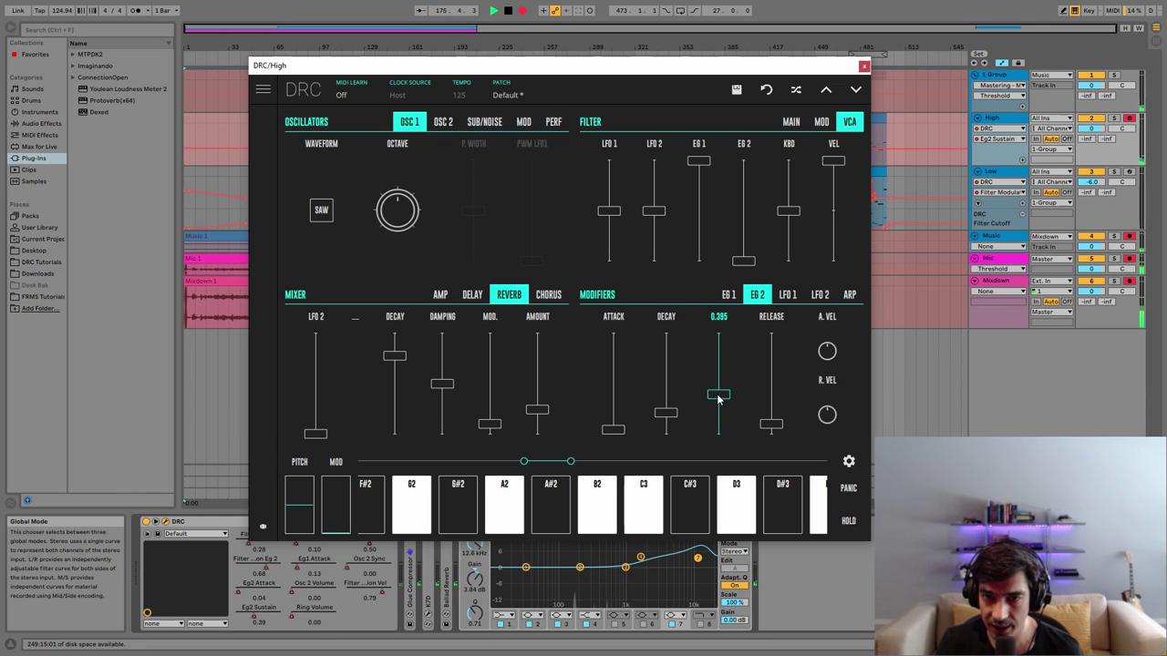
pyautogui.moveTo(721, 398); pyautogui.dragTo(721, 397)
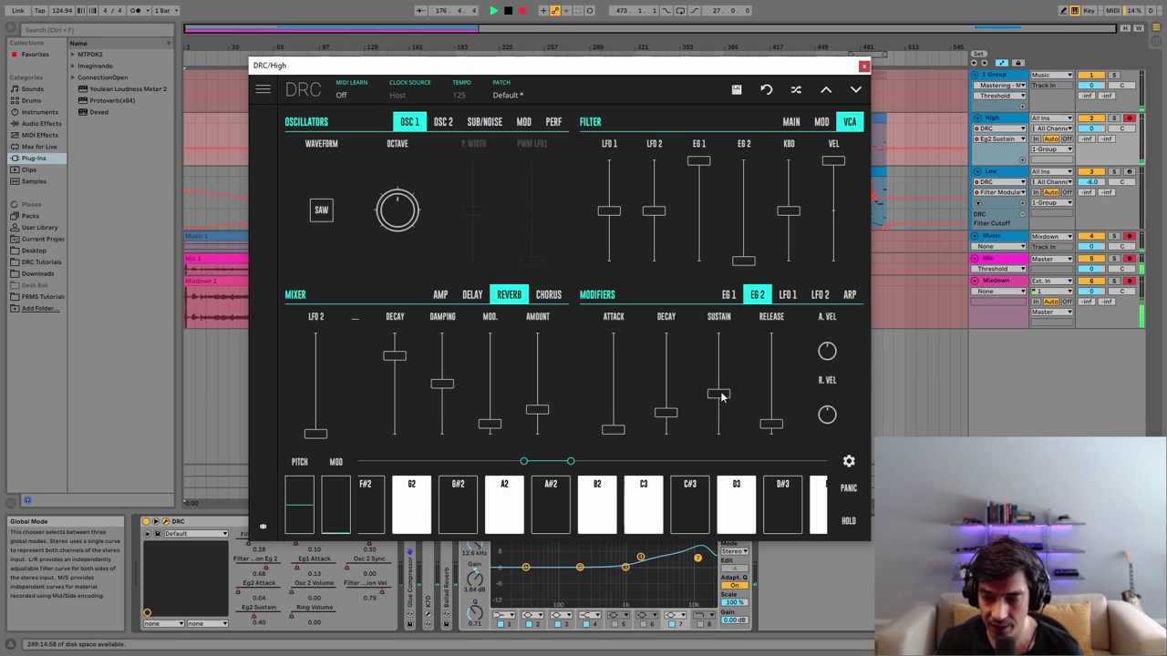
pyautogui.click(772, 428)
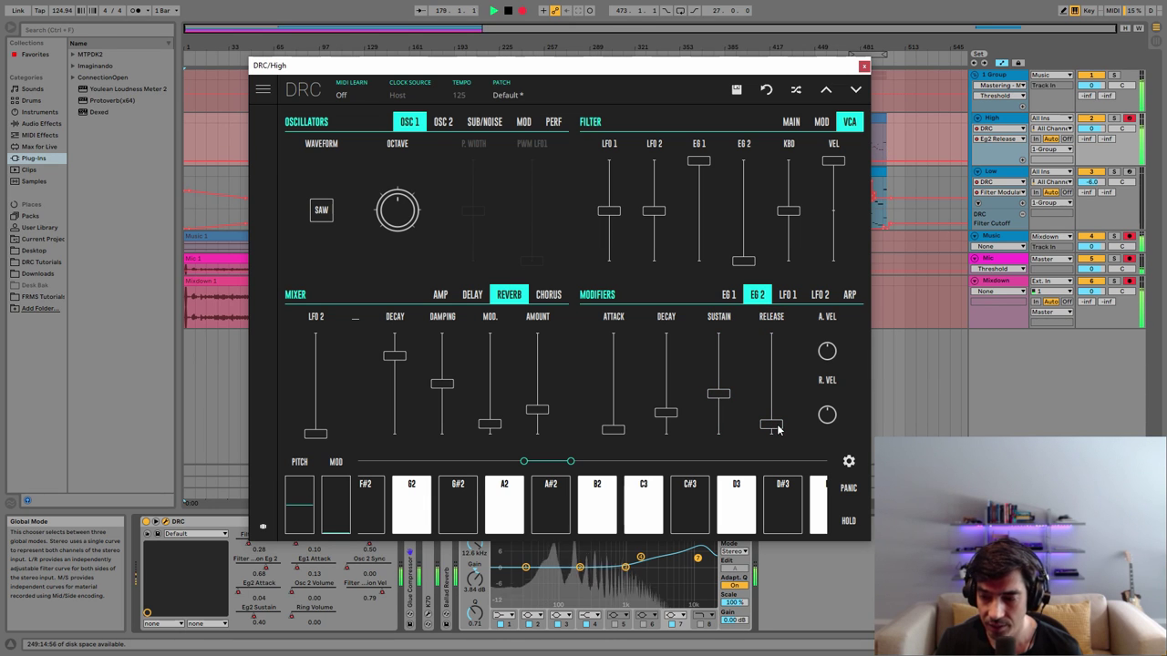
# Enable the synth's arpeggiator and set its synced rate to 1/16, leaving the plug-in window closed
pyautogui.click(848, 297)
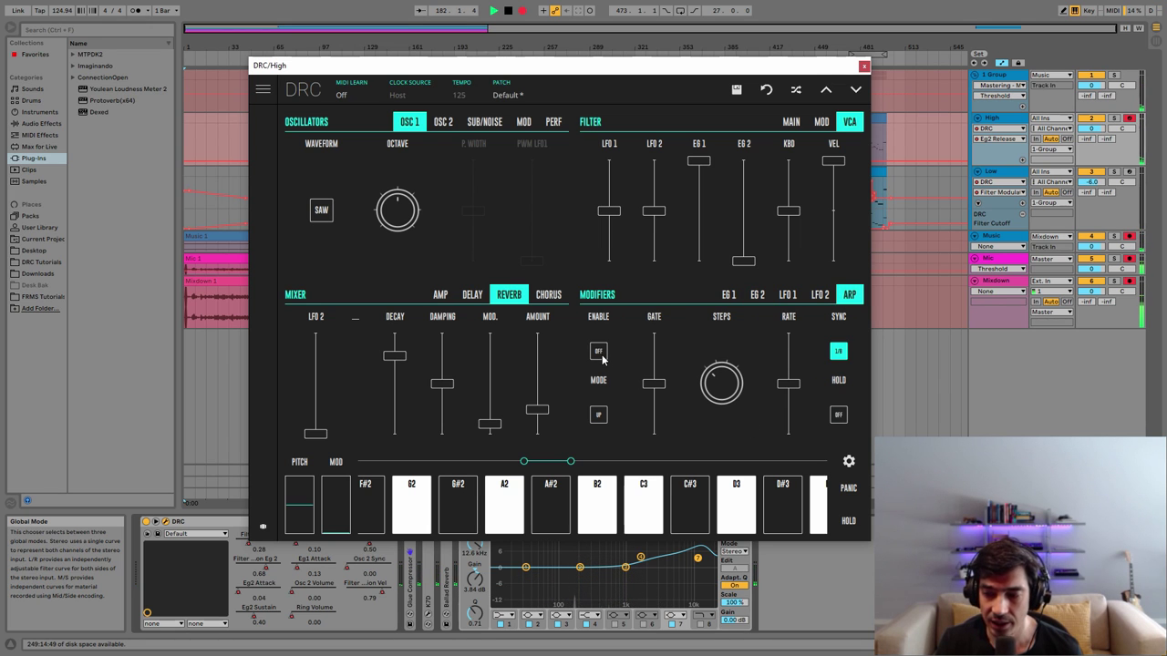
pyautogui.click(599, 351)
pyautogui.moveTo(797, 390); pyautogui.dragTo(804, 385)
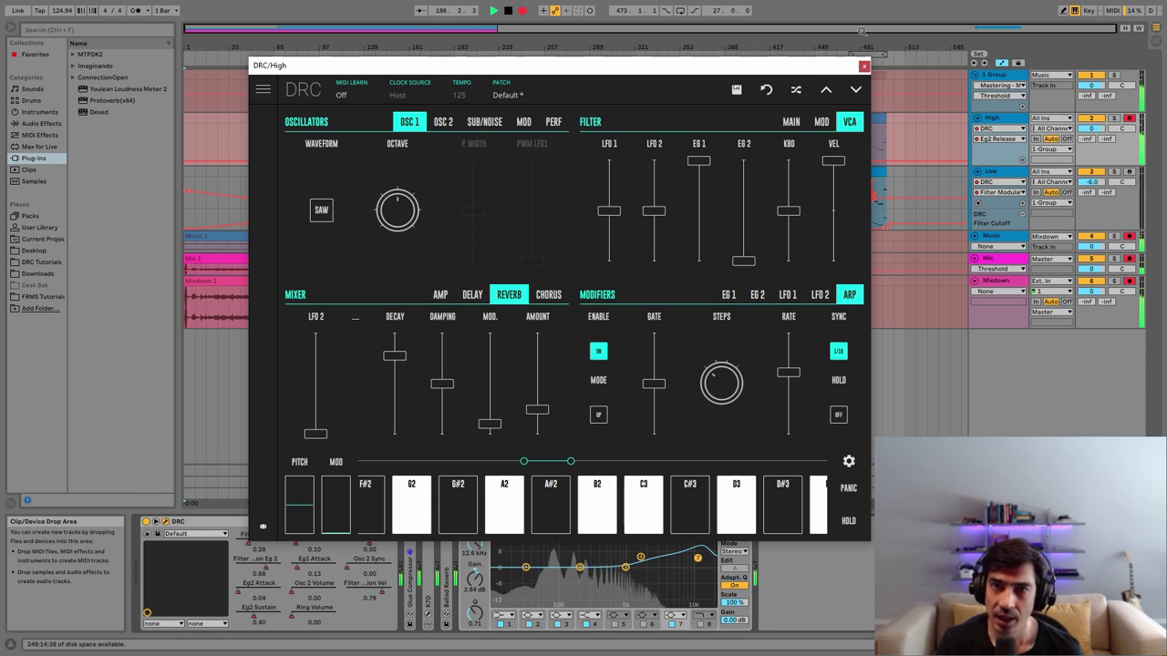
pyautogui.click(865, 65)
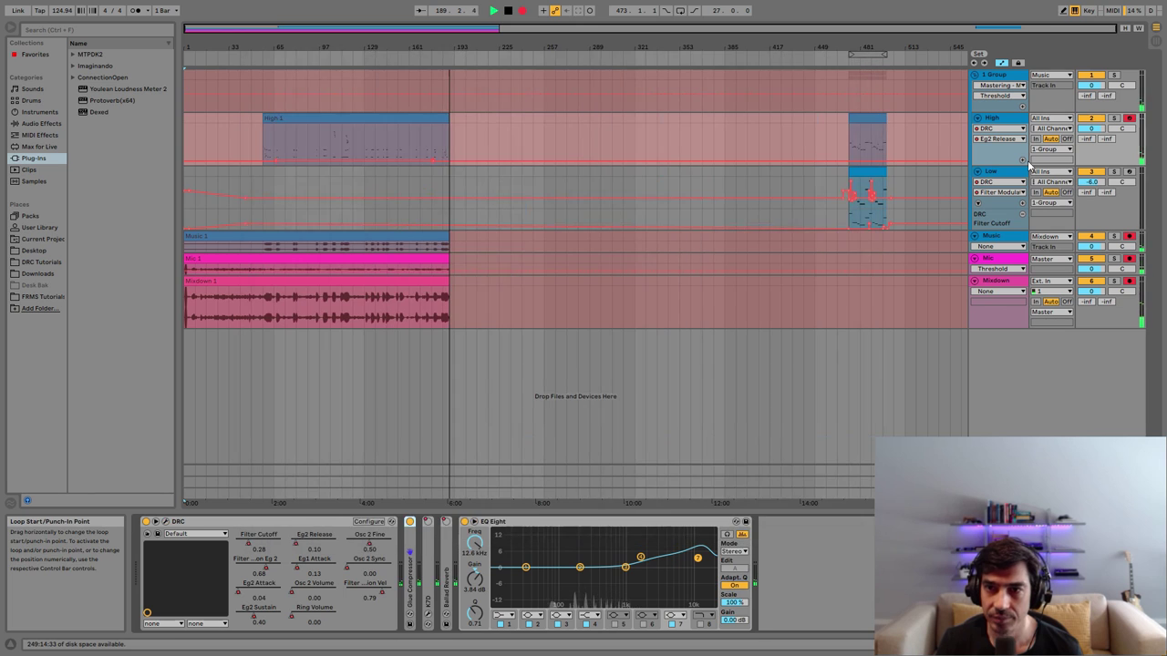
# On the High track, unfold the K7D delay, delete its on/off automation and switch the device on
pyautogui.click(1016, 173)
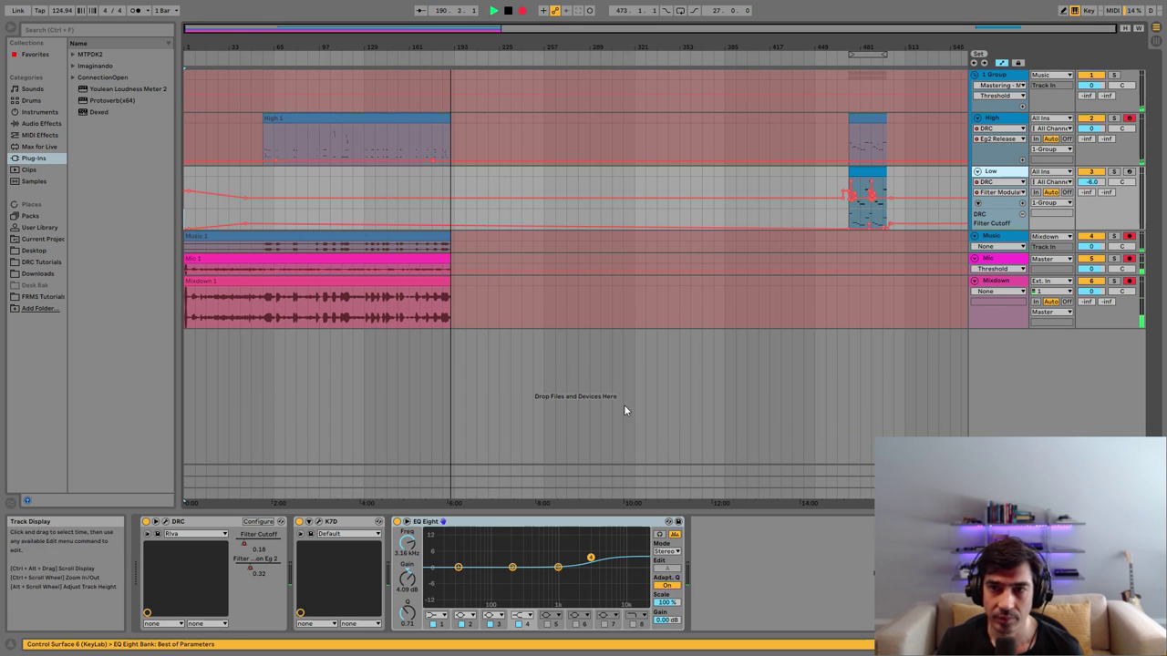
pyautogui.click(1003, 120)
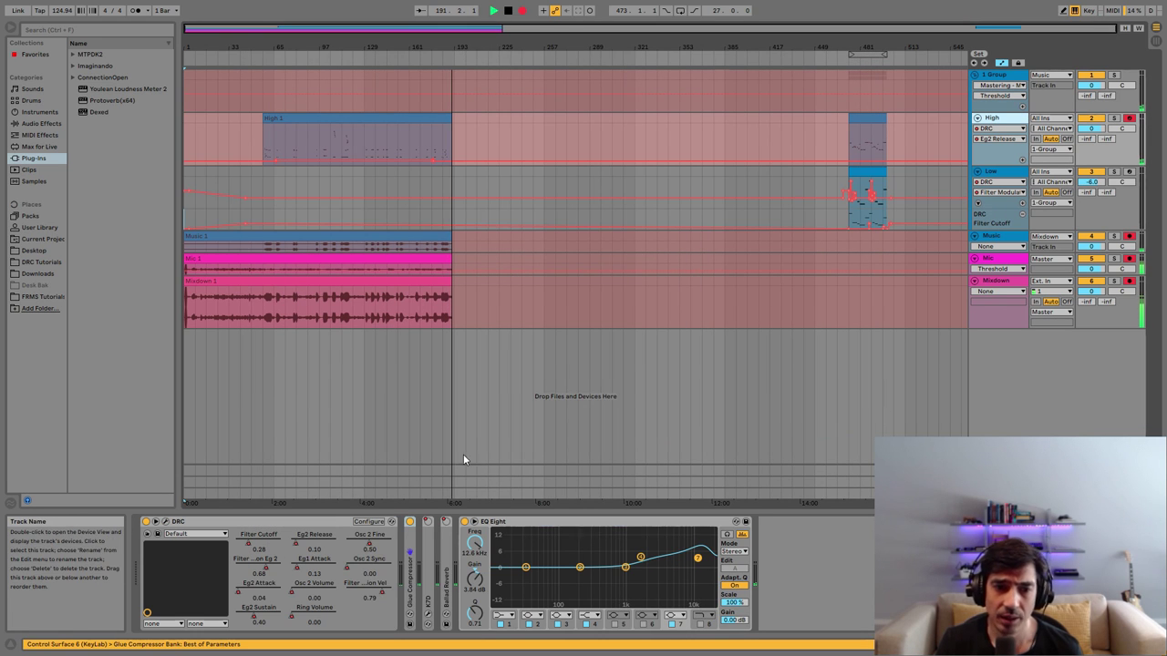
pyautogui.doubleClick(427, 567)
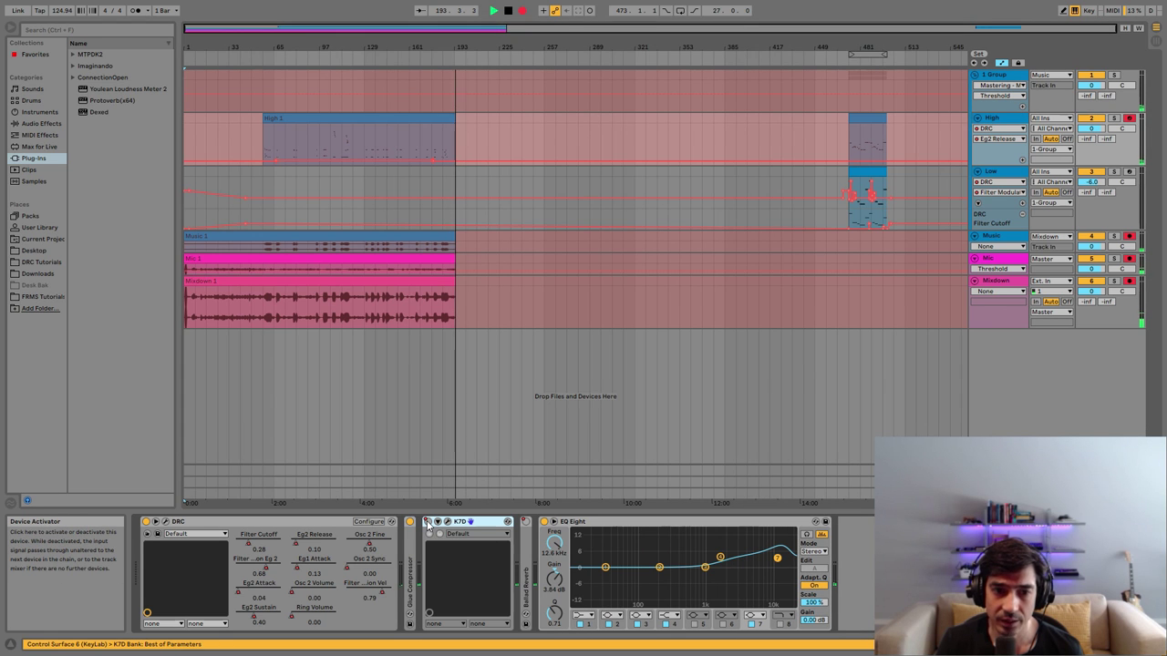
pyautogui.rightClick(436, 523)
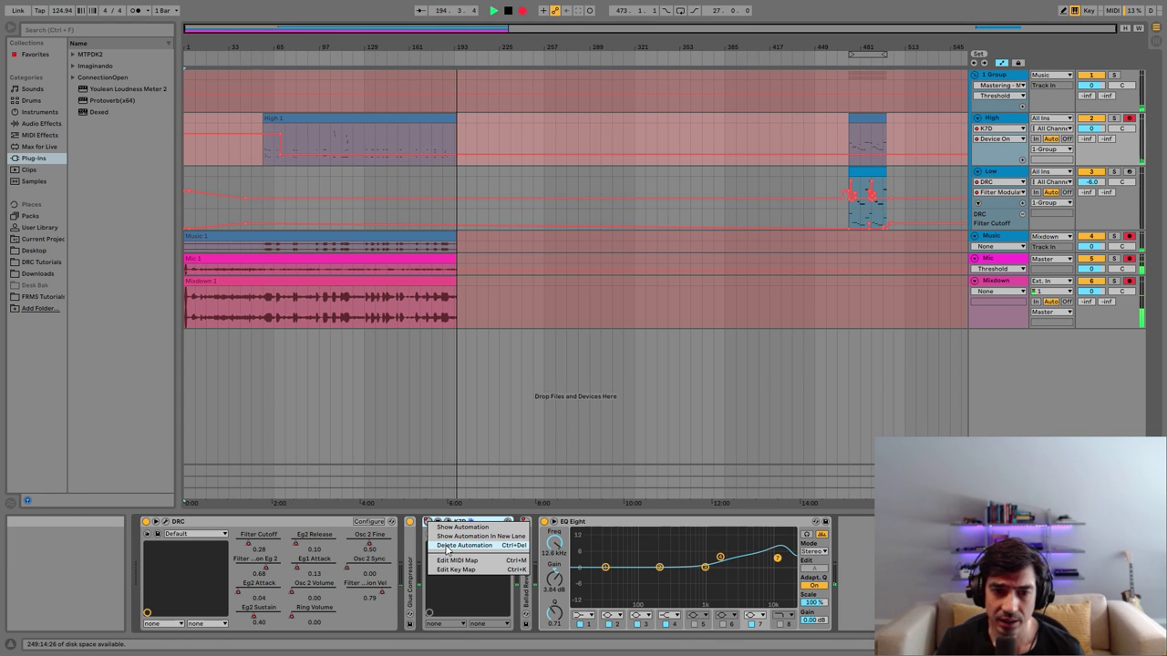
pyautogui.click(464, 545)
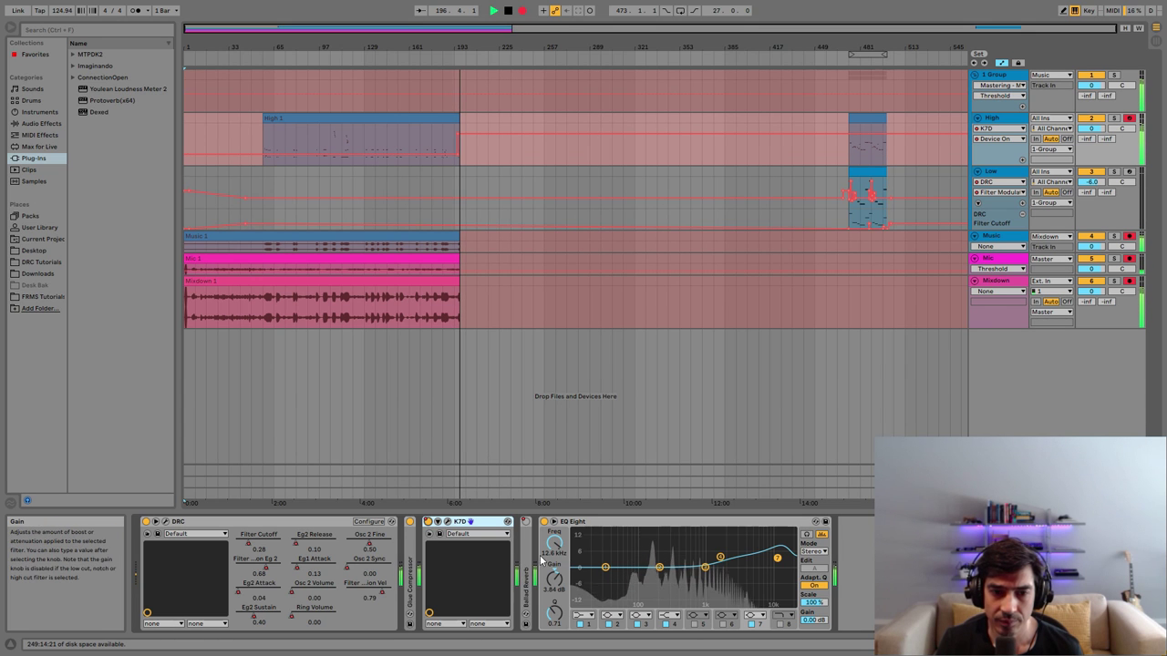
# Examine the K7D's dry/wet mix, feedback, and the wow and stereo width of its character section
pyautogui.click(448, 522)
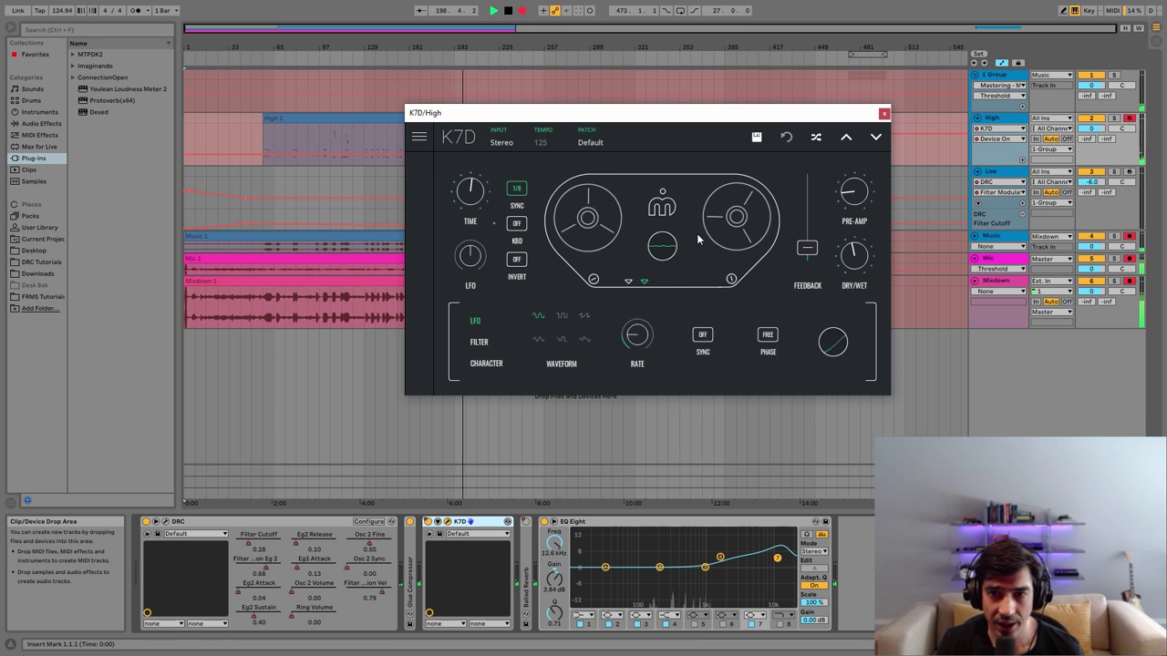
pyautogui.moveTo(853, 254); pyautogui.dragTo(854, 258)
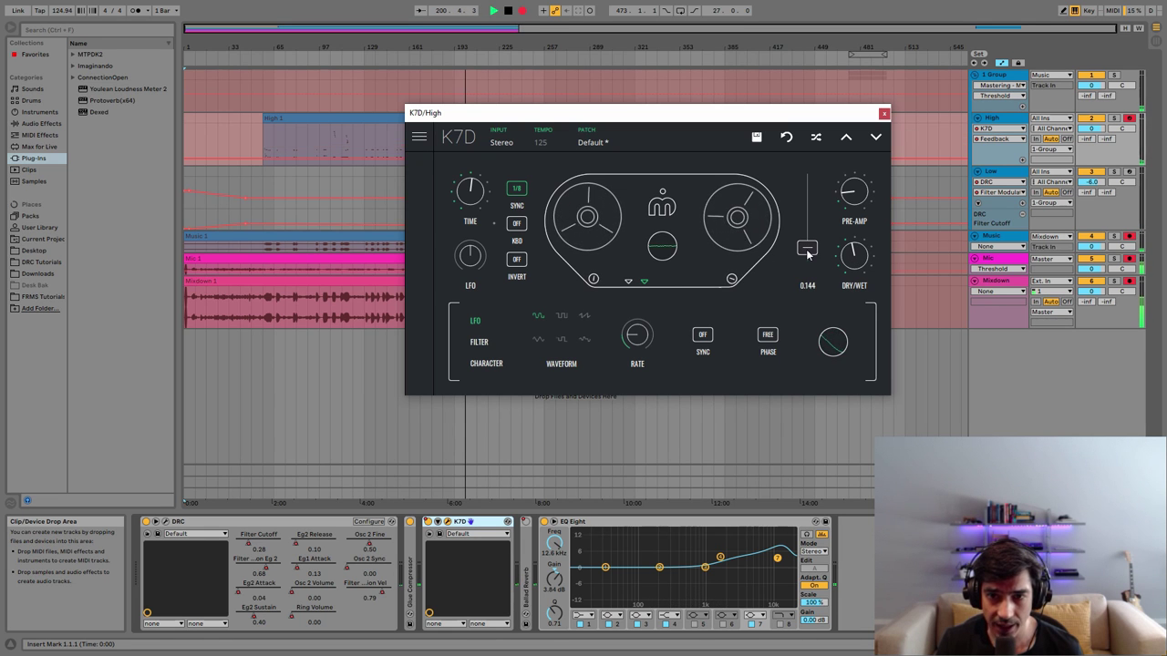
pyautogui.click(486, 363)
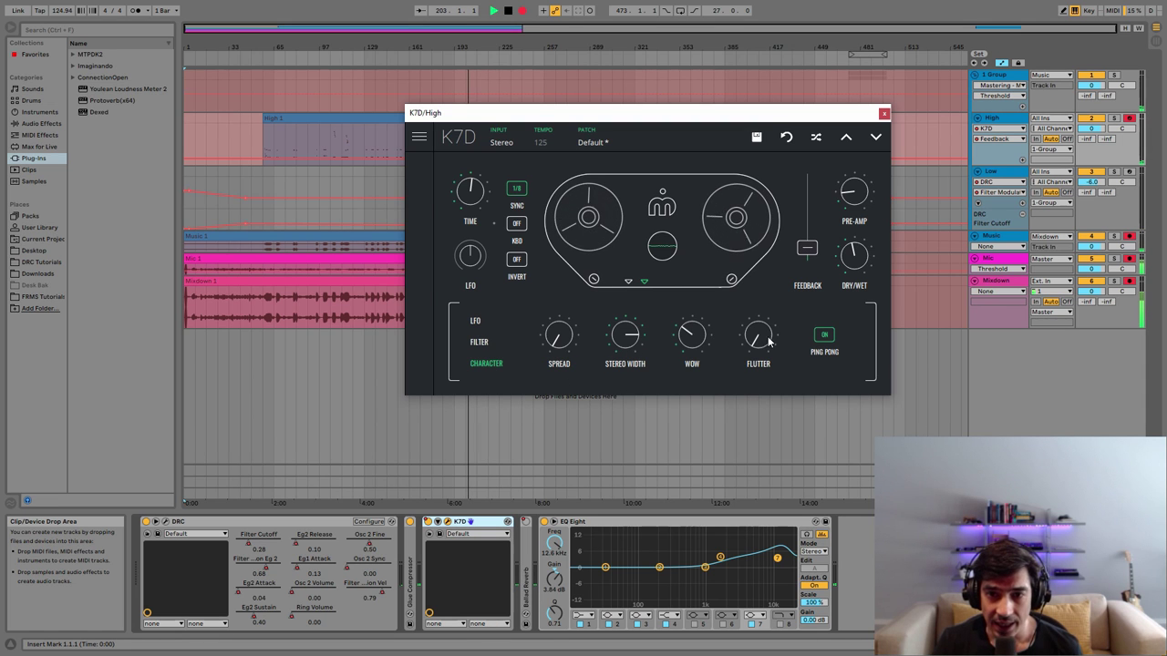
pyautogui.click(693, 342)
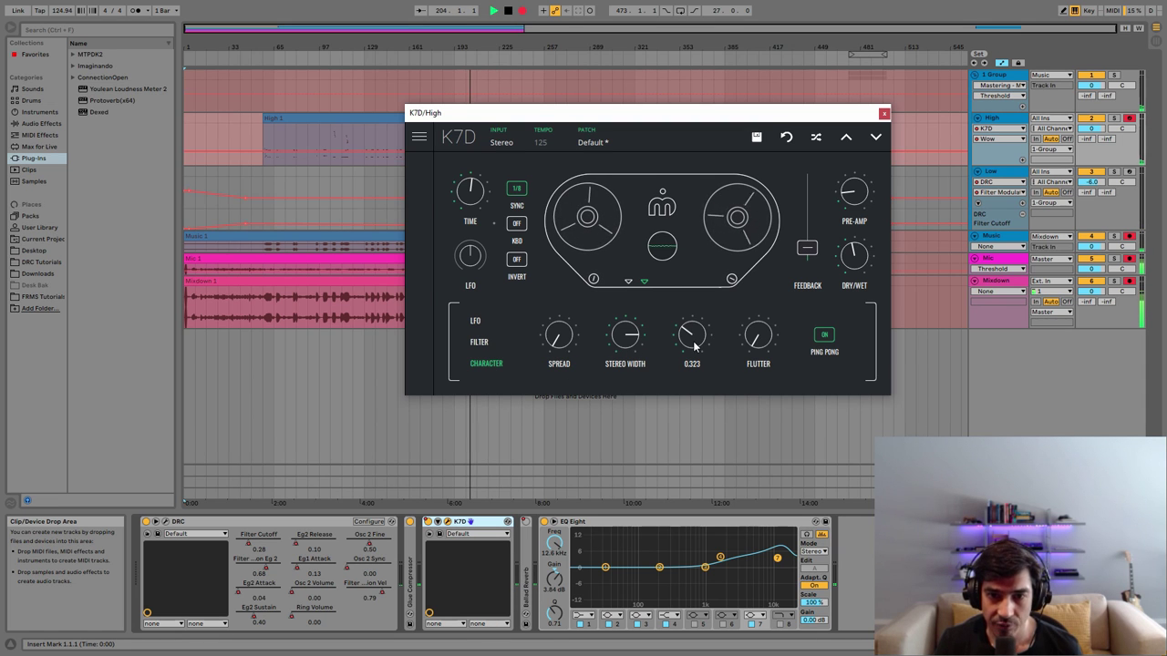
pyautogui.click(625, 339)
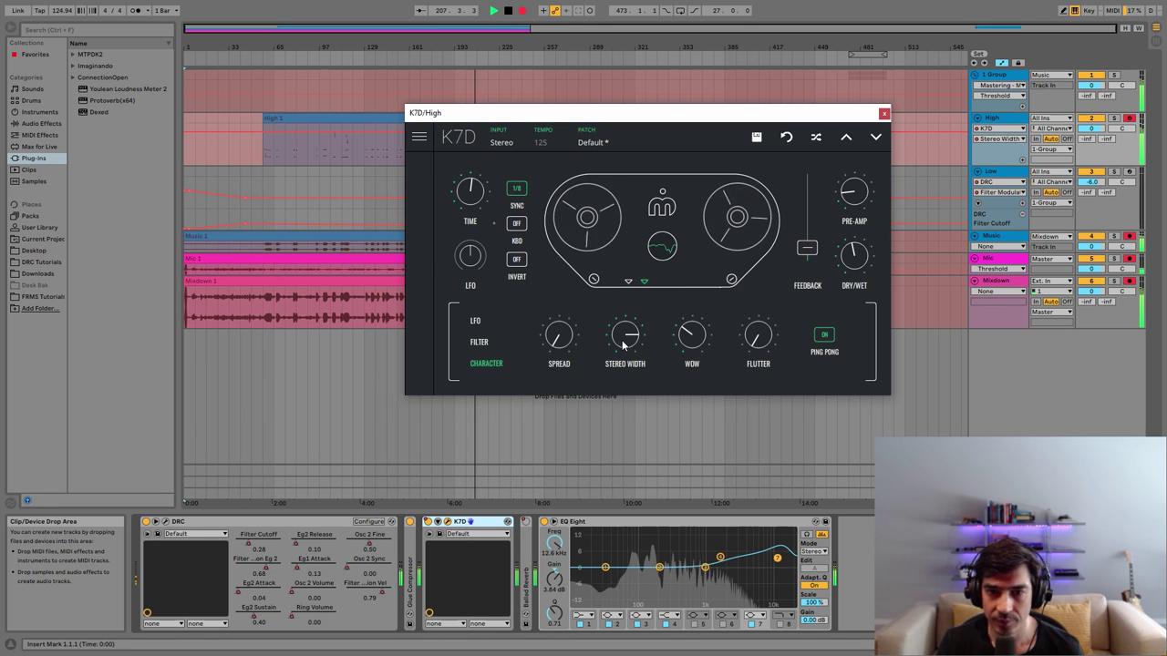
pyautogui.click(883, 113)
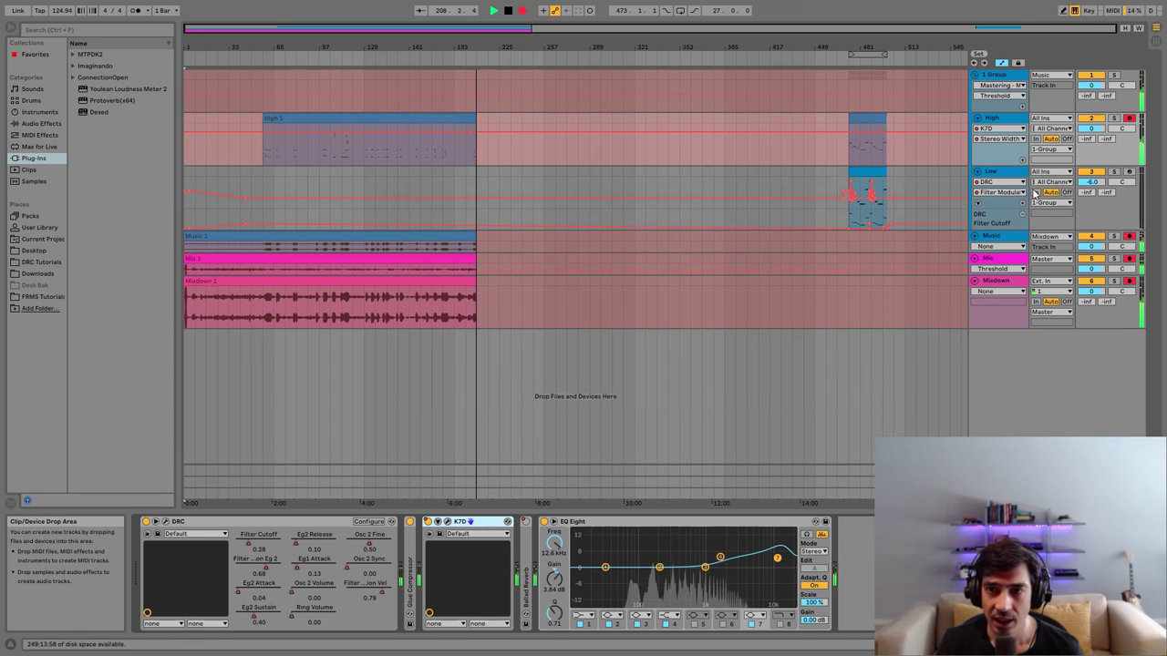
# Unfold the Ballad Reverb on the High track and switch it on
pyautogui.click(529, 552)
pyautogui.doubleClick(528, 551)
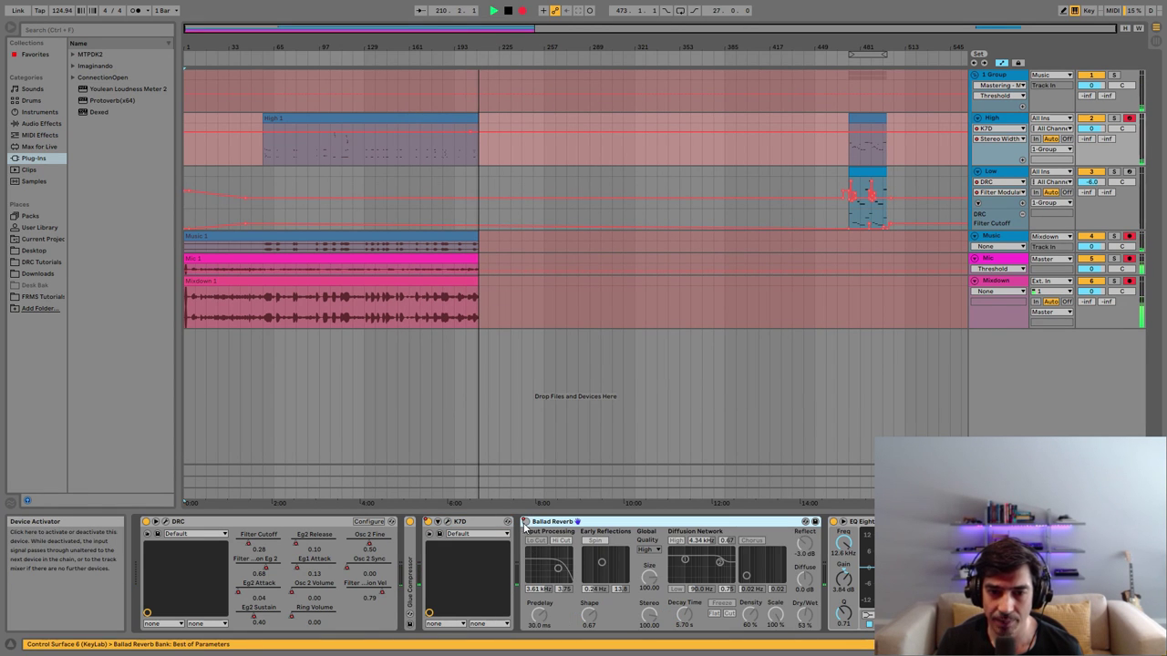
pyautogui.click(525, 522)
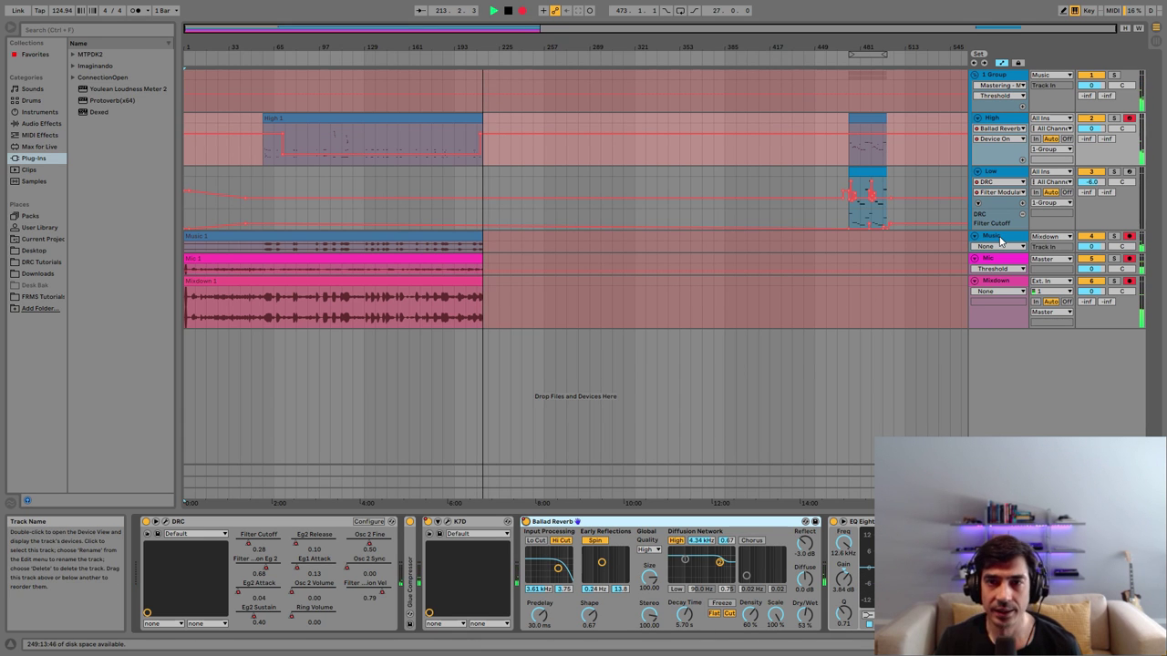
# Arm the Low track for recording, disarm the High track and select the Low track
pyautogui.click(1130, 172)
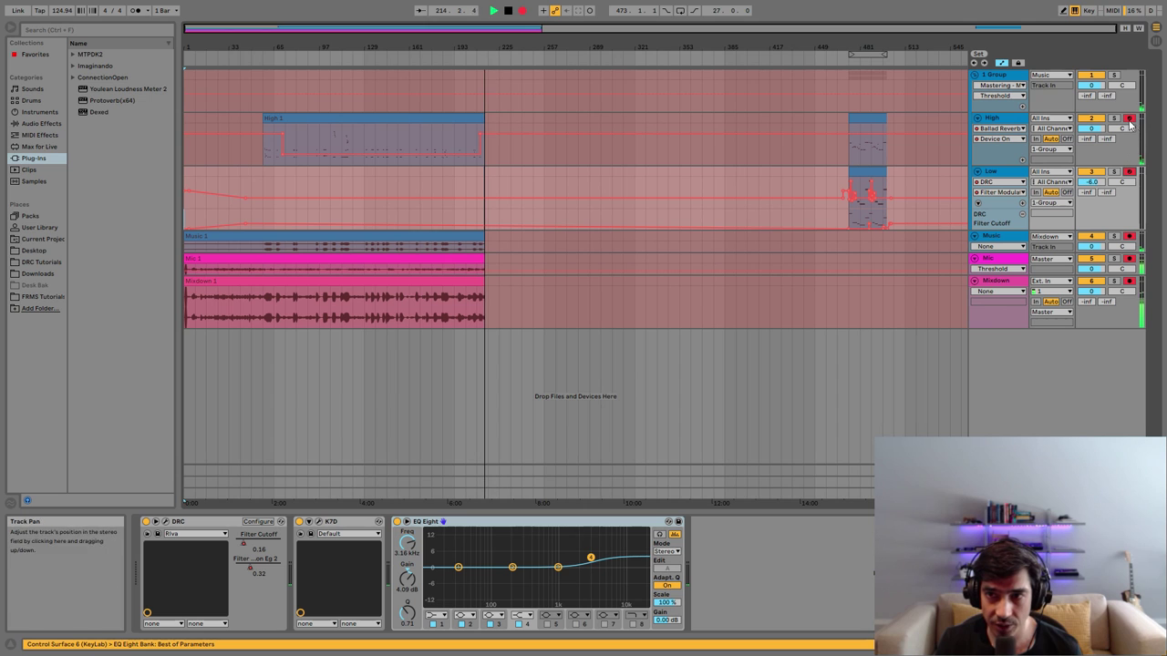
pyautogui.click(1130, 120)
pyautogui.click(994, 171)
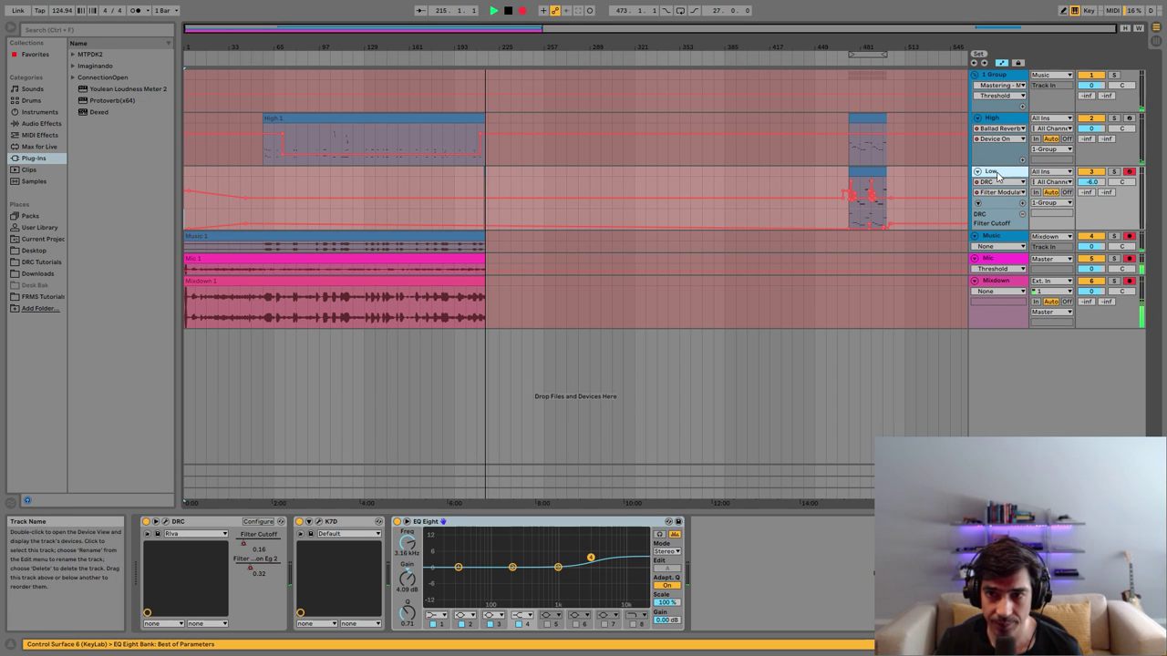
# Open the Low track's DRC synth and load the Default patch from the Factory bank
pyautogui.click(167, 522)
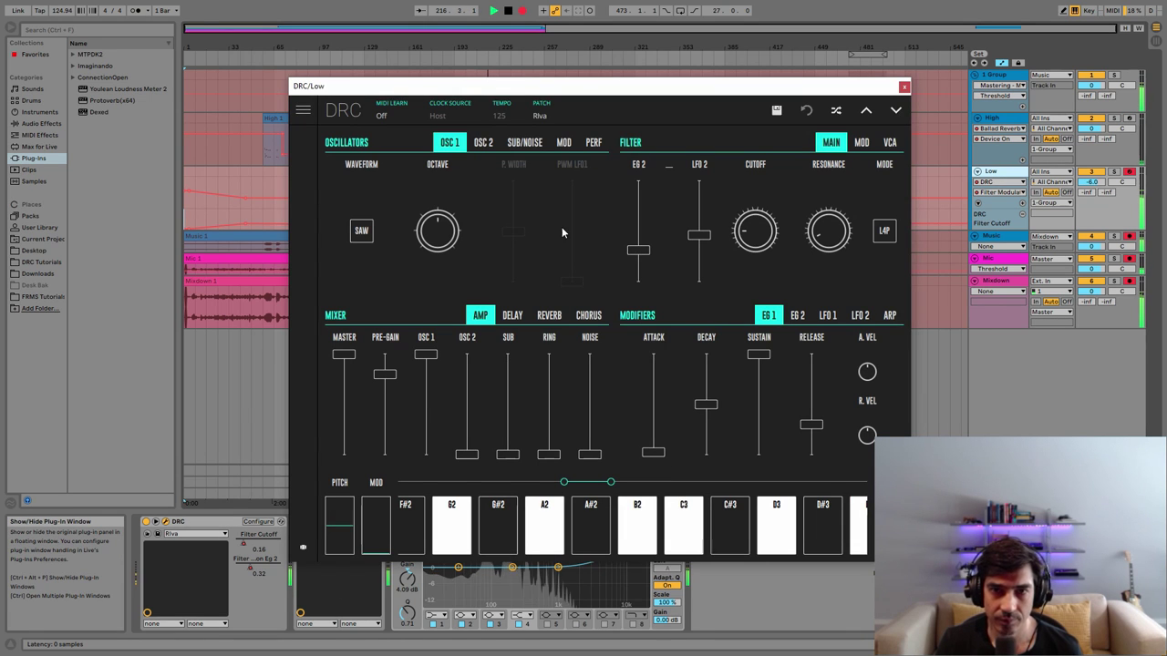
pyautogui.click(665, 111)
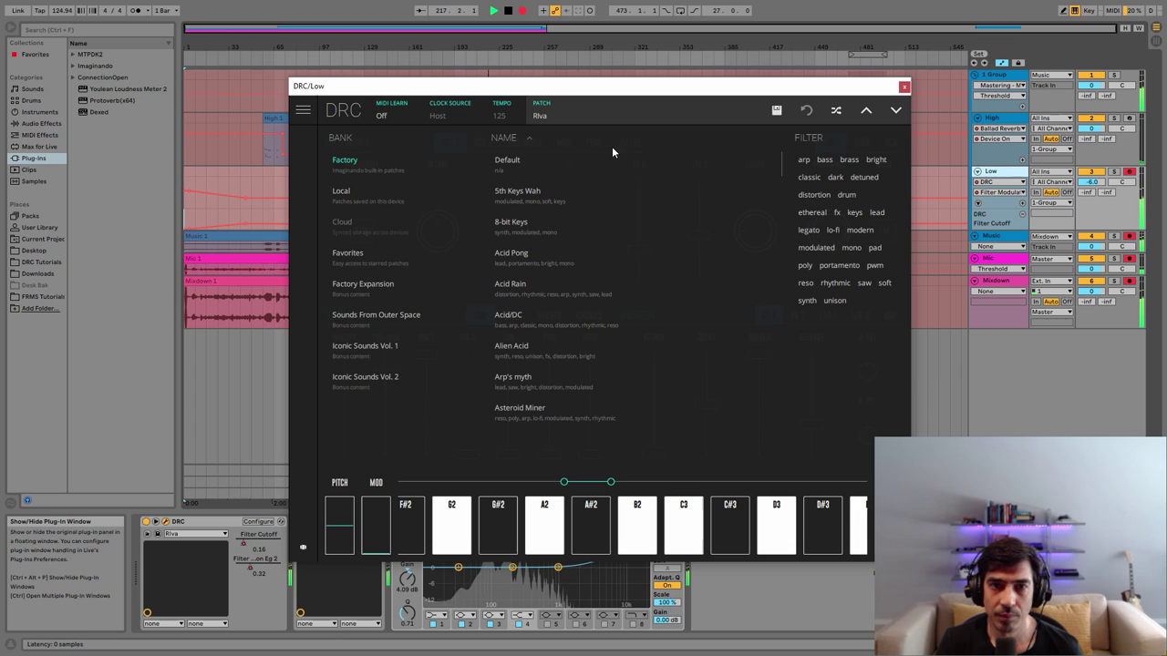
pyautogui.click(518, 159)
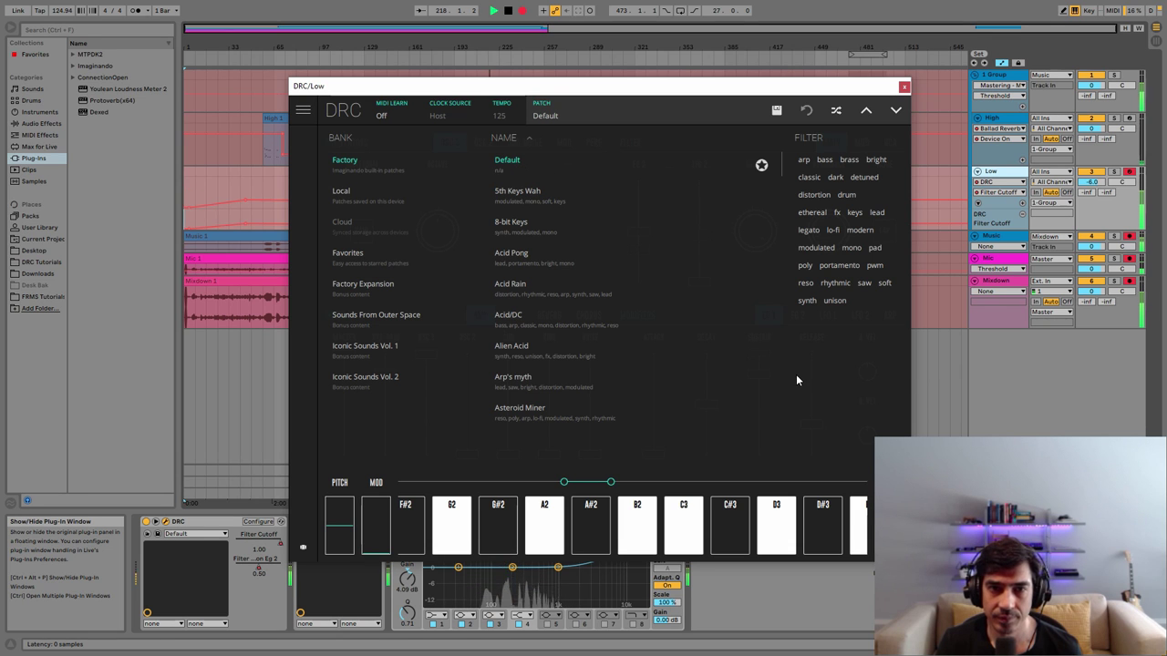
pyautogui.click(630, 115)
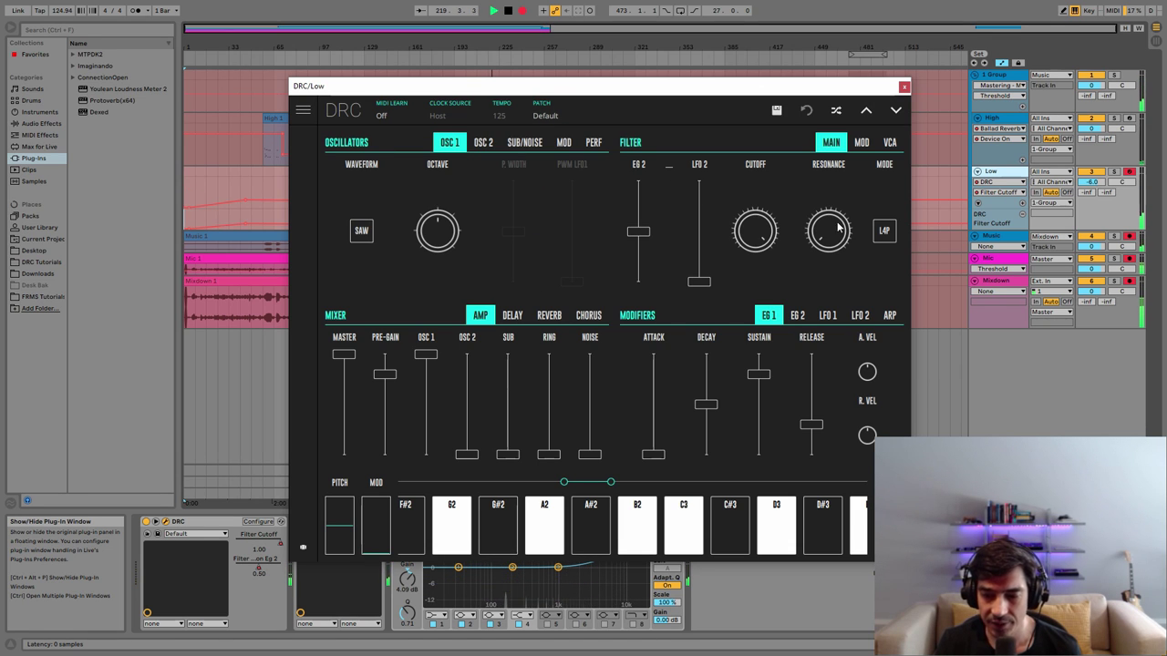
# Lower the filter cutoff to 0 and raise the filter's EG 2 modulation to 0.57
pyautogui.click(755, 230)
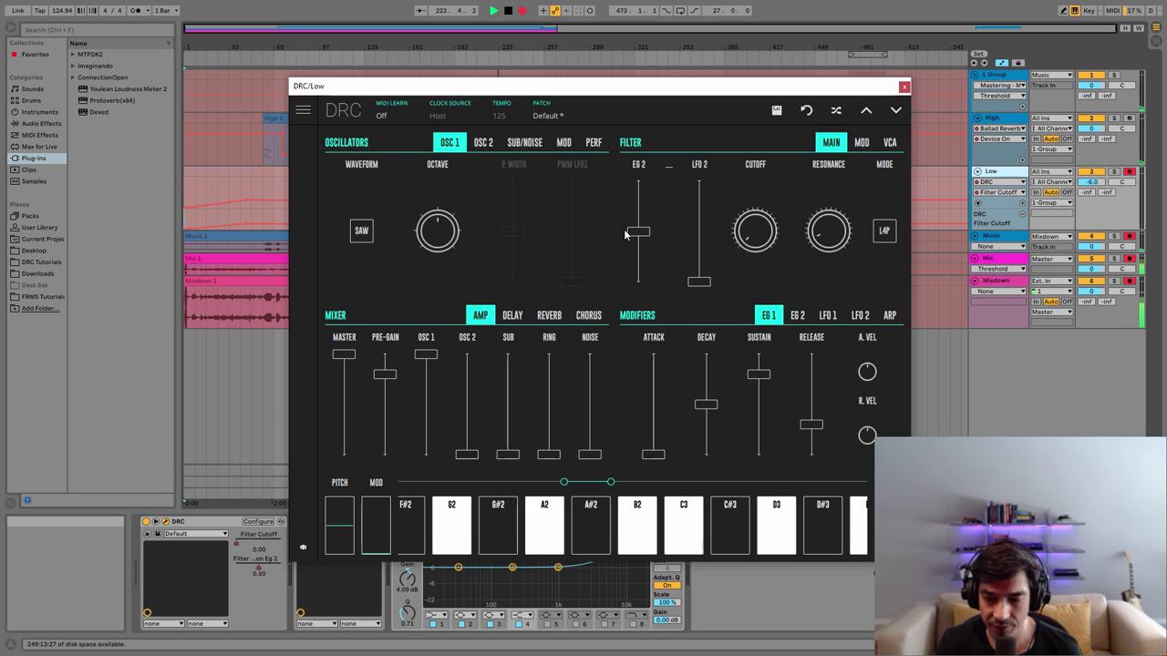
pyautogui.moveTo(641, 239); pyautogui.dragTo(657, 230)
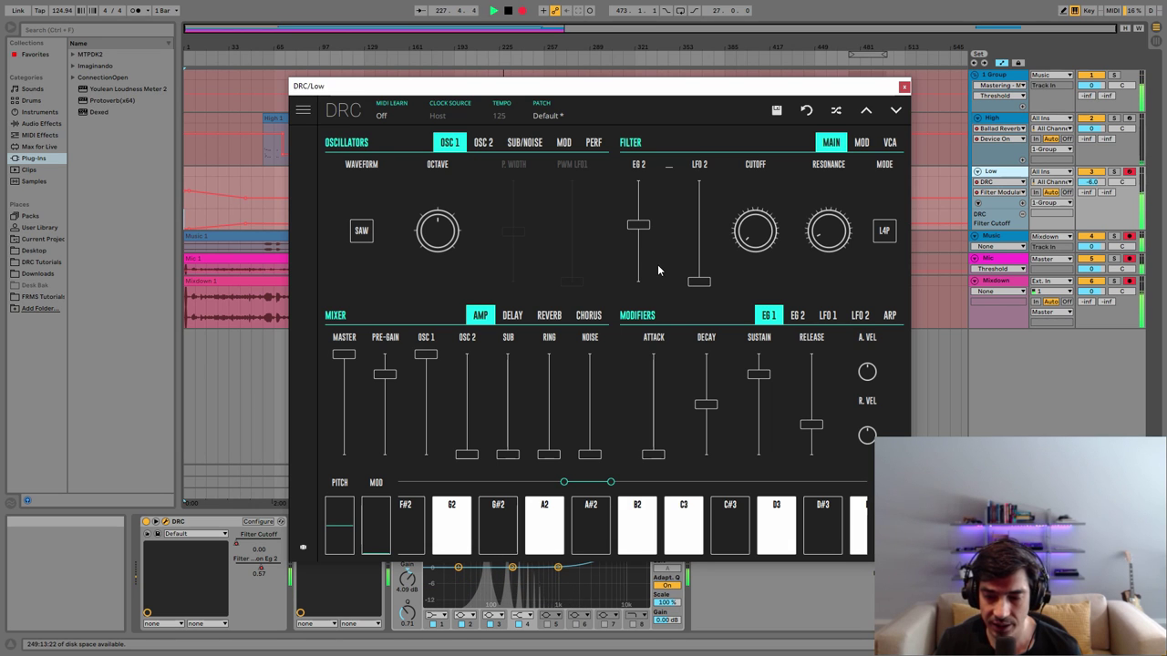
# Raise the filter's LFO 2 modulation to about 0.465 and sync LFO 2 to the tempo at 1/4
pyautogui.moveTo(696, 246); pyautogui.dragTo(709, 238)
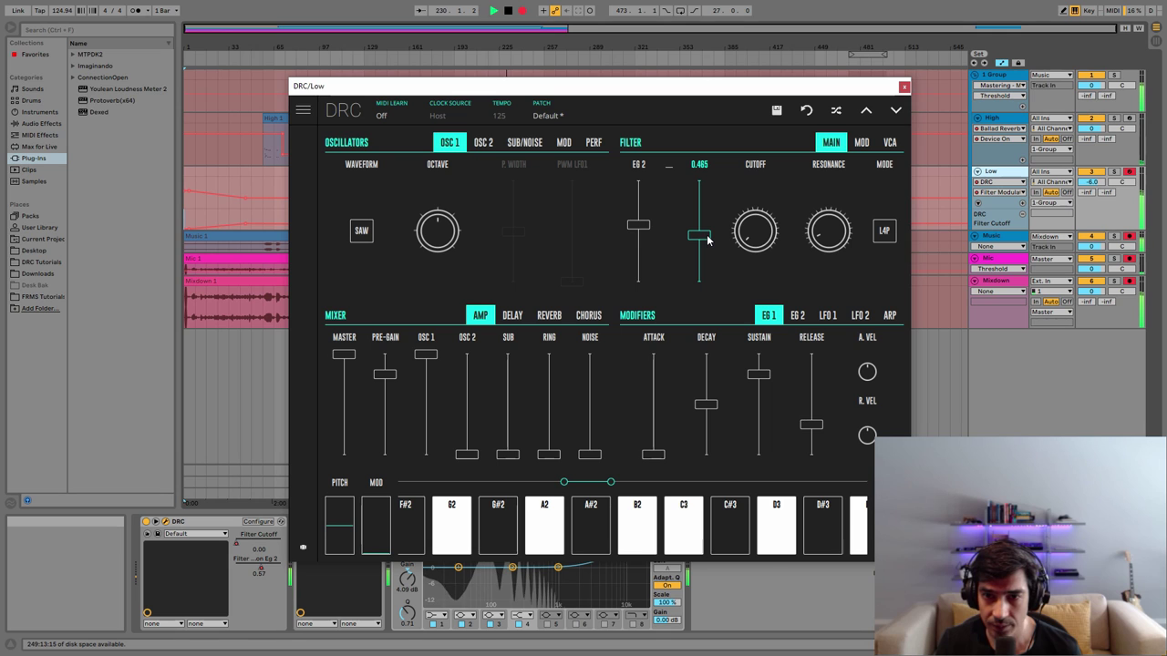
pyautogui.click(860, 317)
pyautogui.click(889, 405)
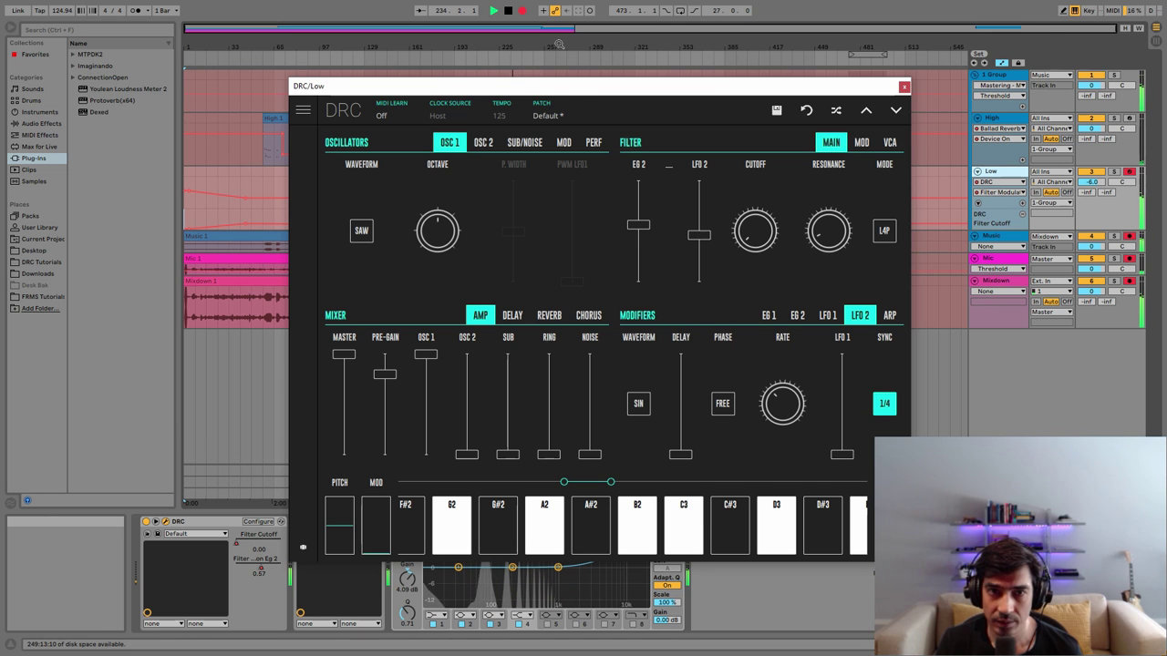
# Move the synth window aside, then switch off the Low track's K7D and band 4 of its EQ Eight
pyautogui.moveTo(547, 86); pyautogui.dragTo(704, 29)
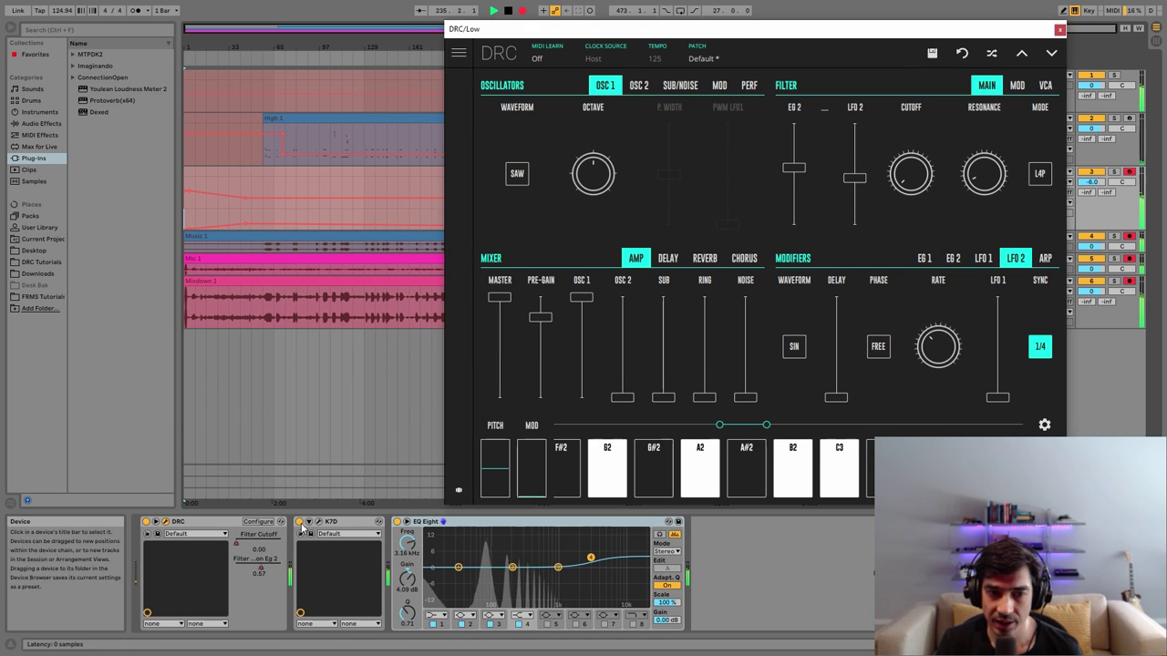
pyautogui.moveTo(701, 32); pyautogui.dragTo(508, 55)
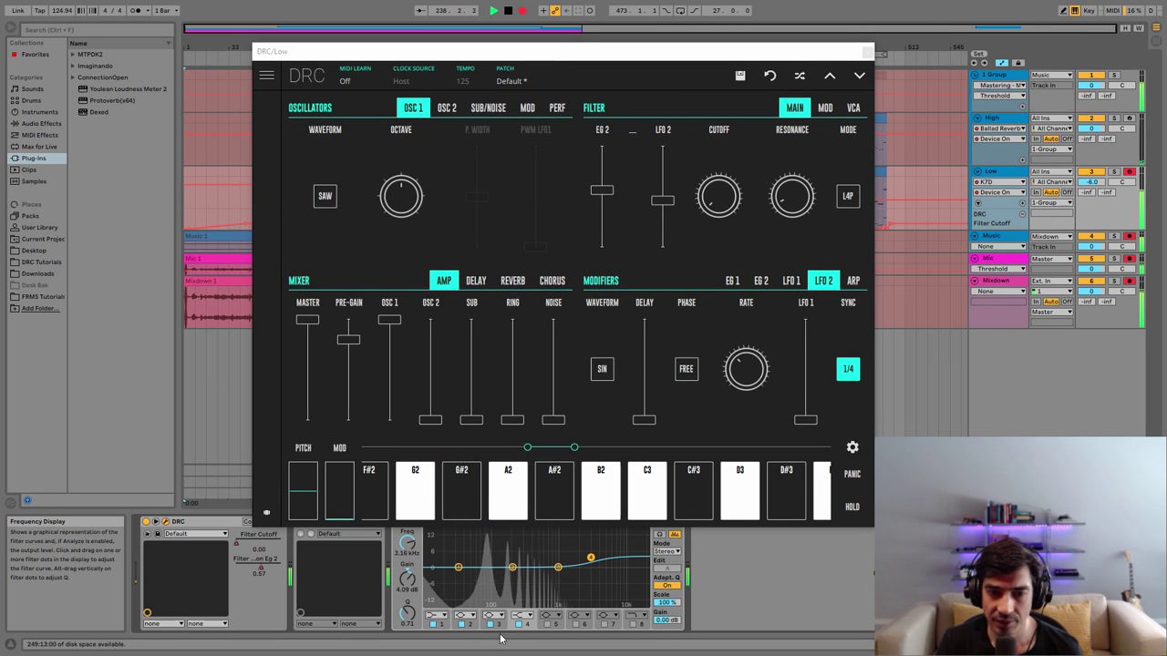
pyautogui.click(520, 622)
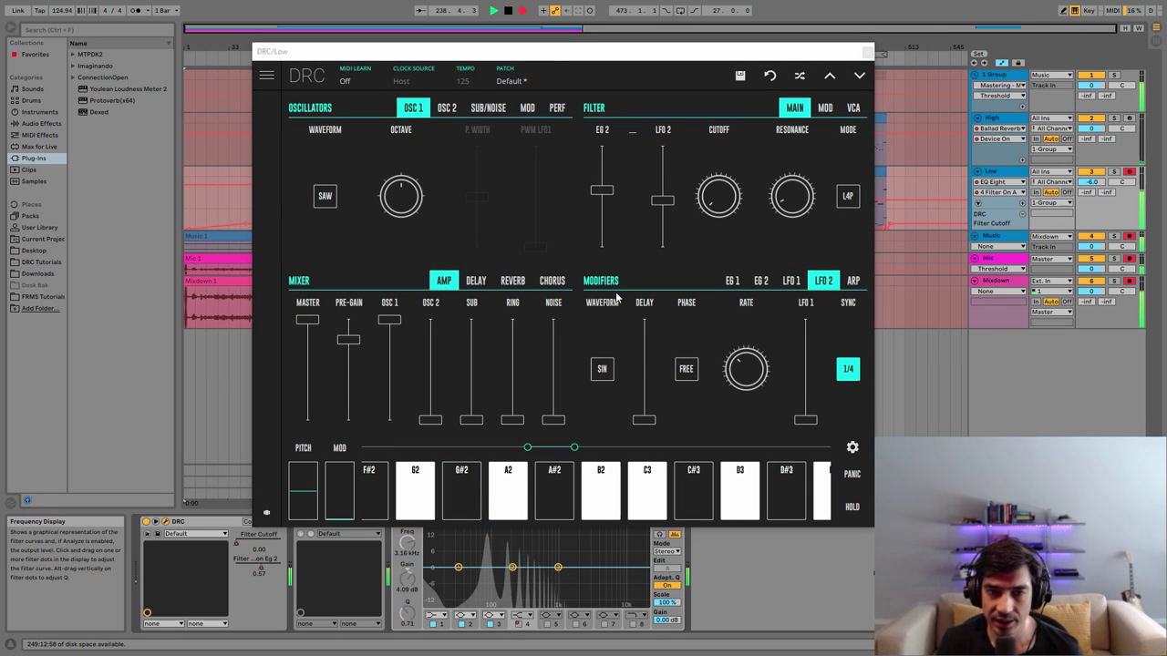
# Set the synth's delay amount and spread to maximum, its cutoff to about 80 percent, and sync it at 1/8
pyautogui.click(513, 282)
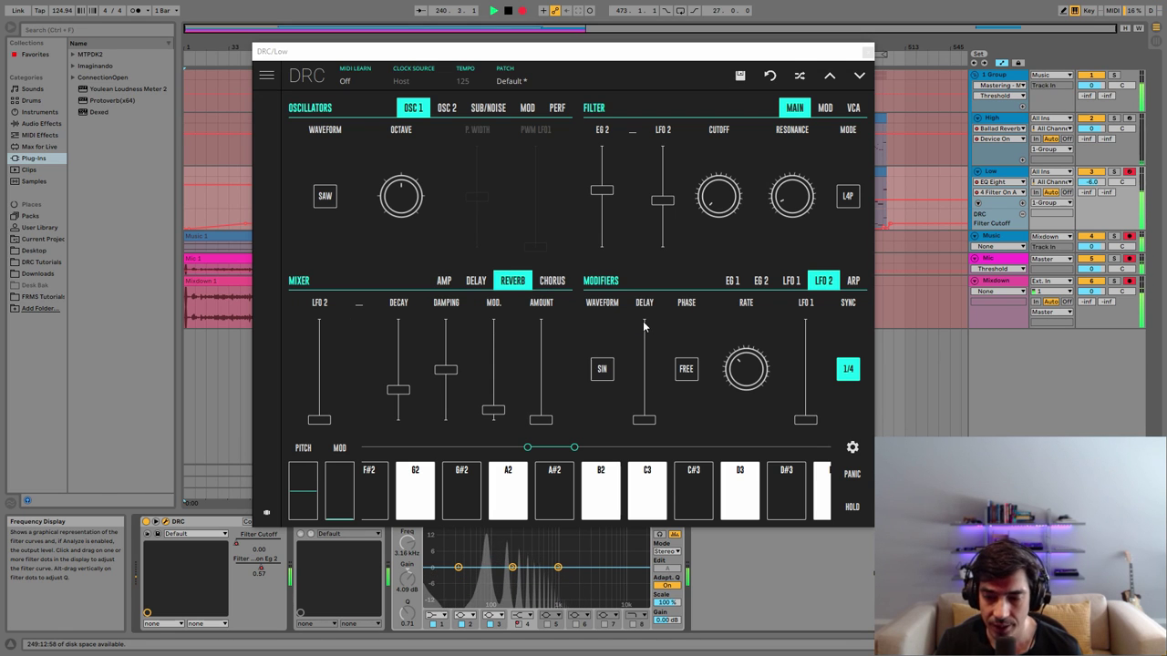
pyautogui.click(477, 282)
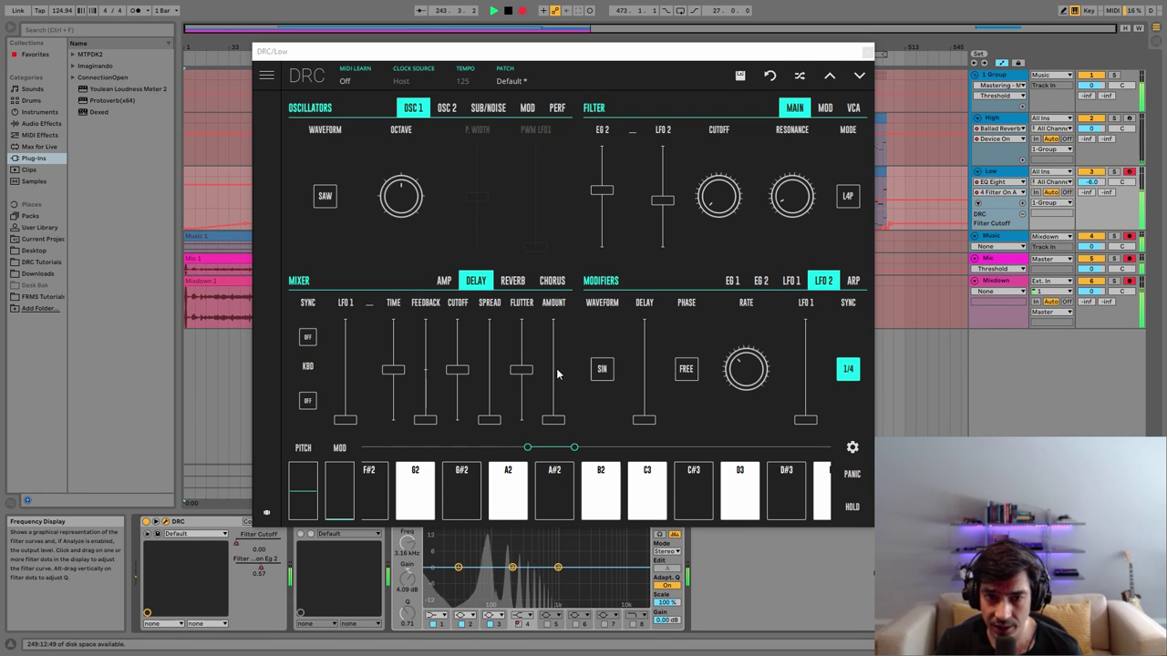
pyautogui.click(554, 419)
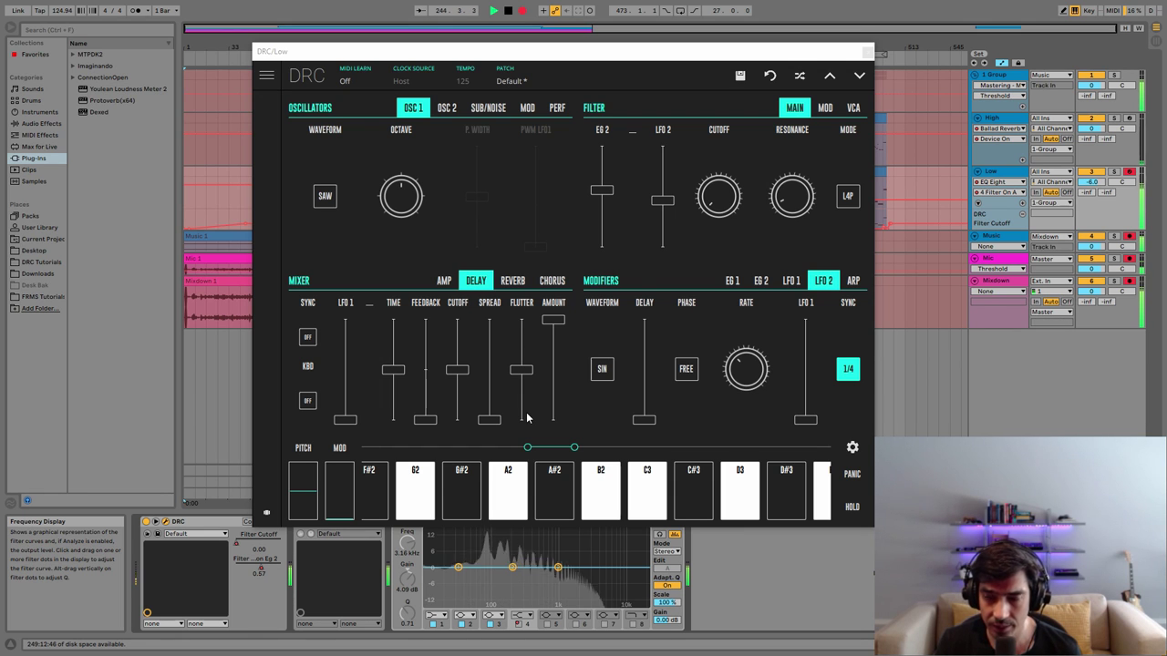
pyautogui.click(489, 419)
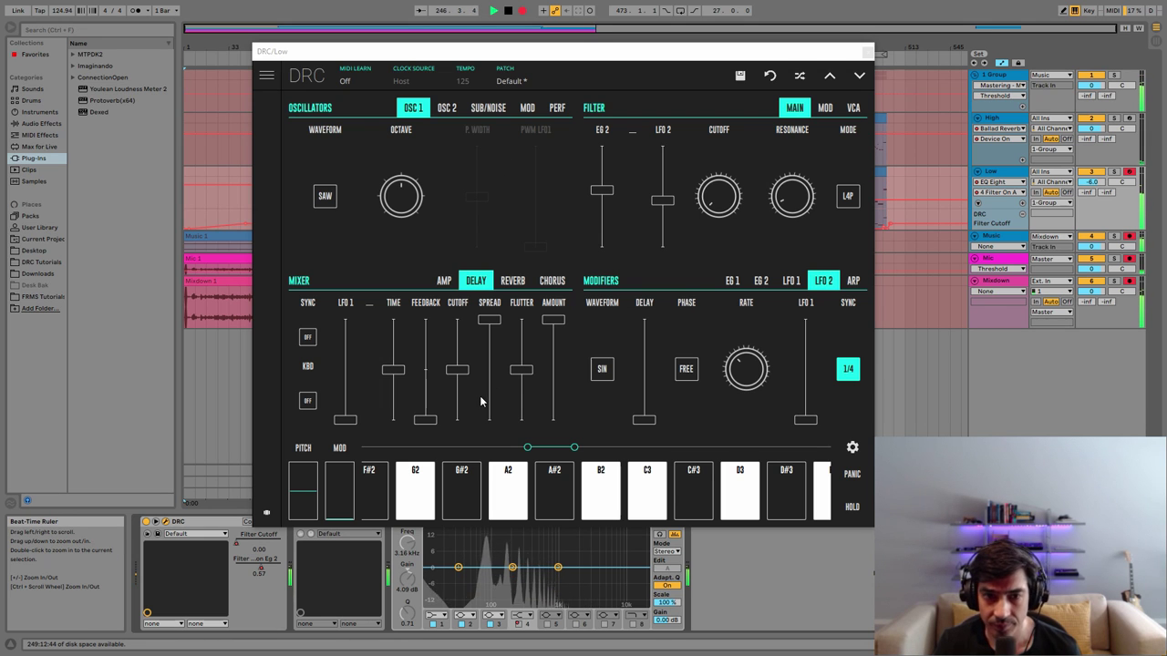
pyautogui.moveTo(458, 368); pyautogui.dragTo(474, 344)
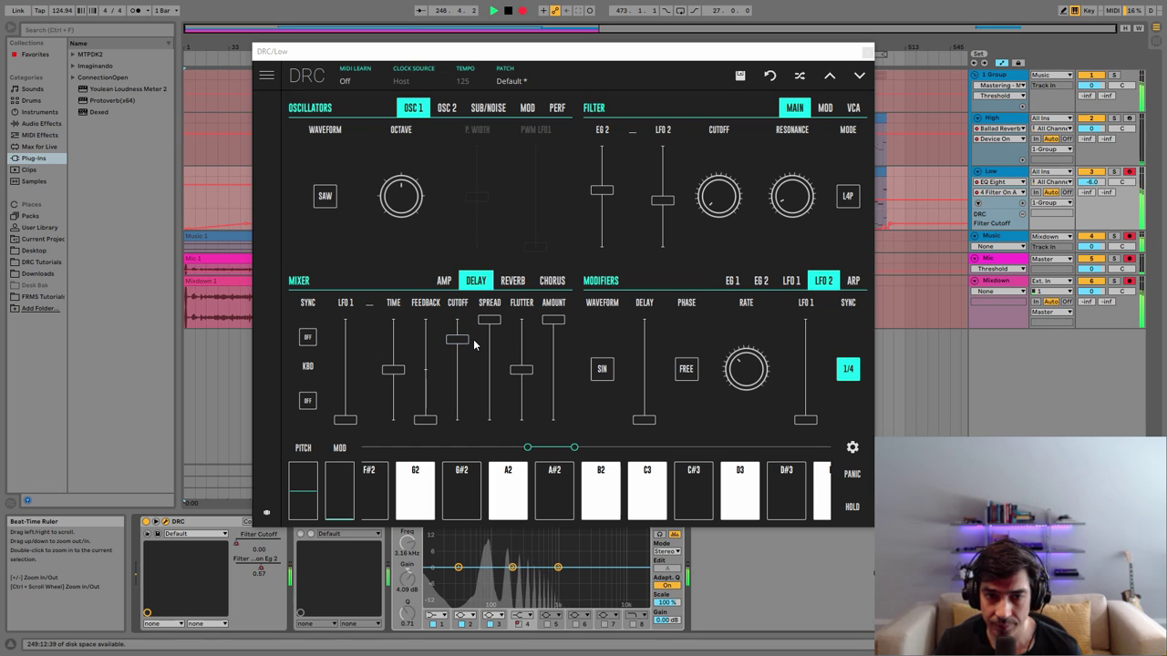
pyautogui.click(311, 339)
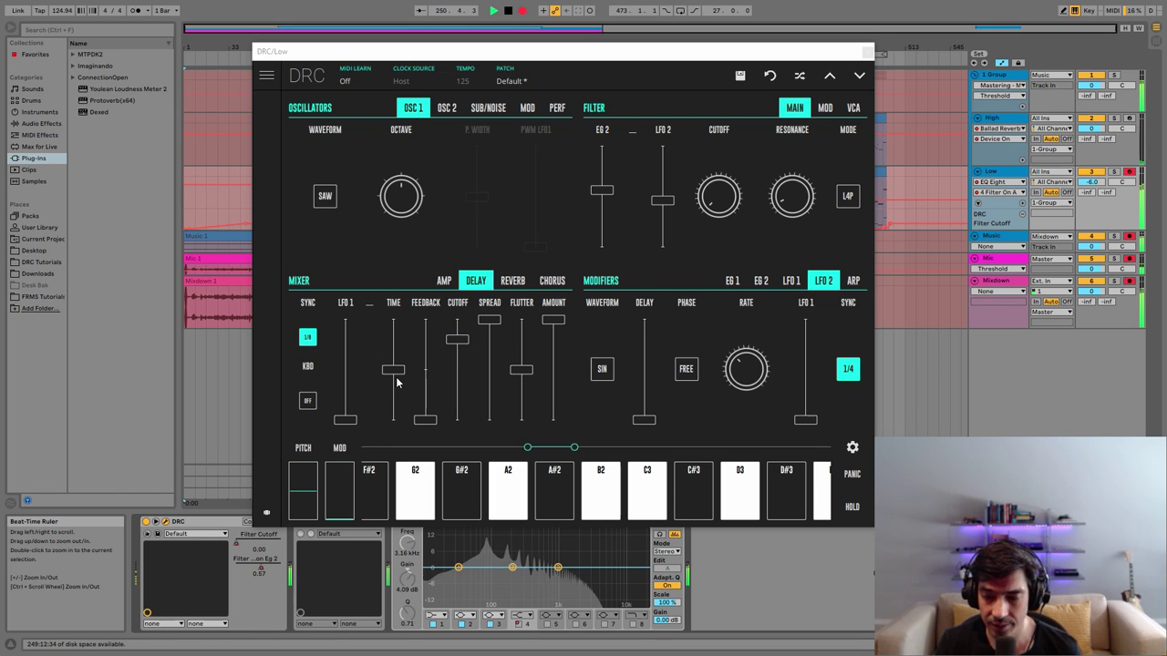
# Set the delay feedback to about 0.26 and raise the reverb's decay to about 83 percent and its amount to about 38 percent
pyautogui.click(427, 397)
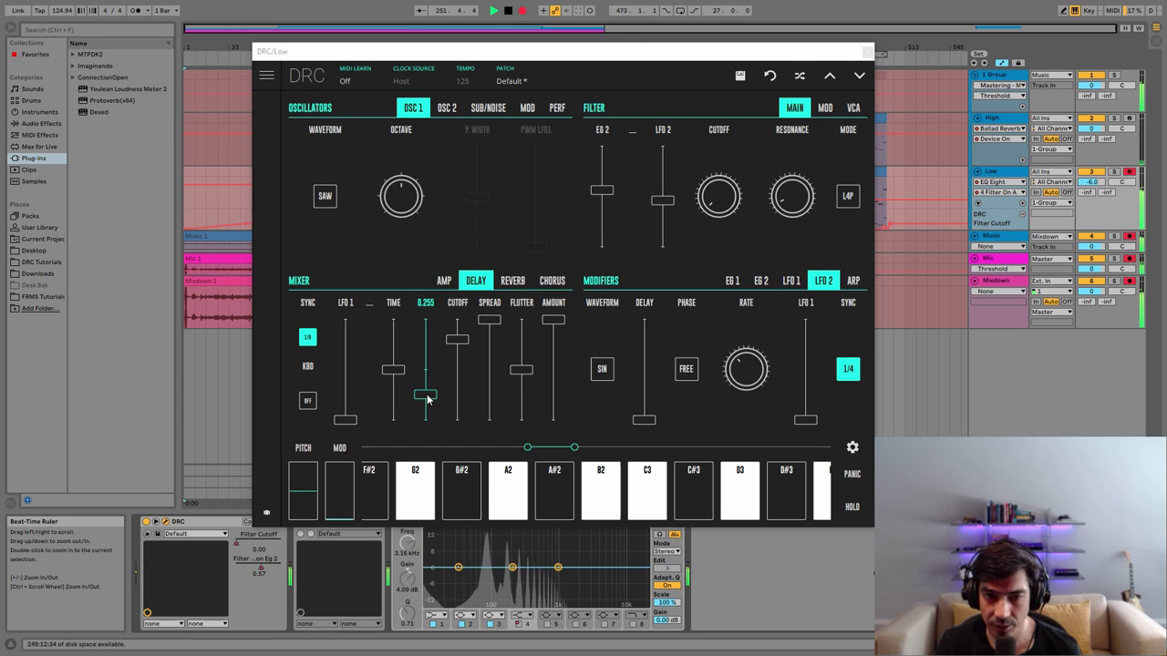
pyautogui.moveTo(428, 398); pyautogui.dragTo(432, 396)
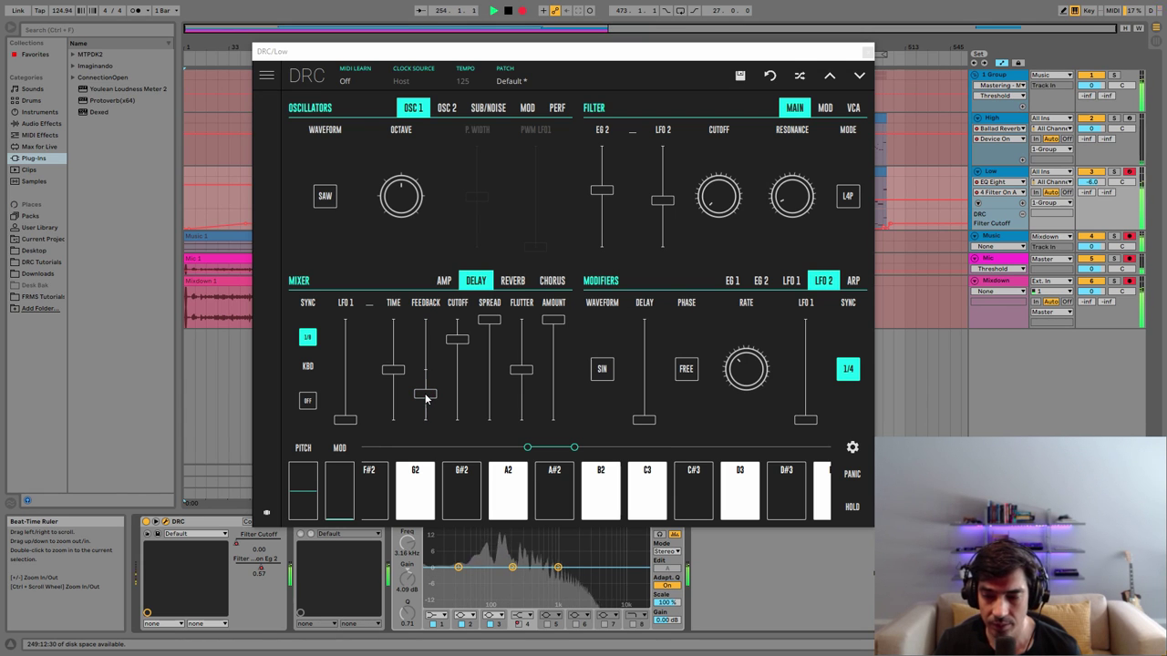
pyautogui.click(513, 281)
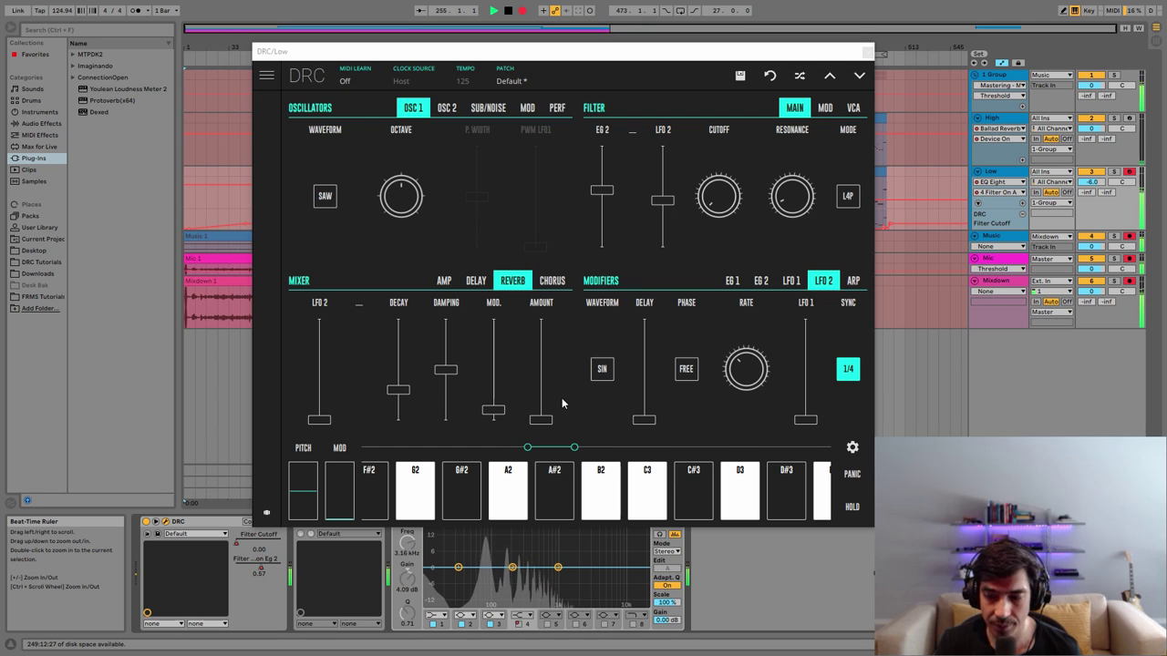
pyautogui.moveTo(395, 353); pyautogui.dragTo(418, 339)
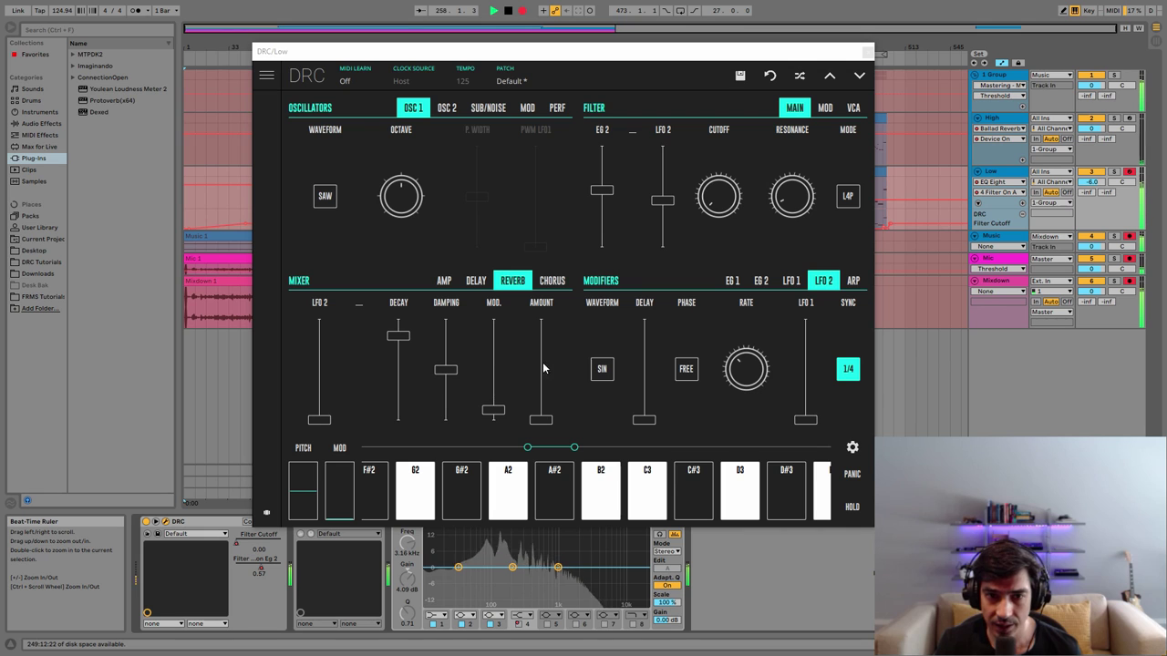
pyautogui.moveTo(541, 406); pyautogui.dragTo(564, 390)
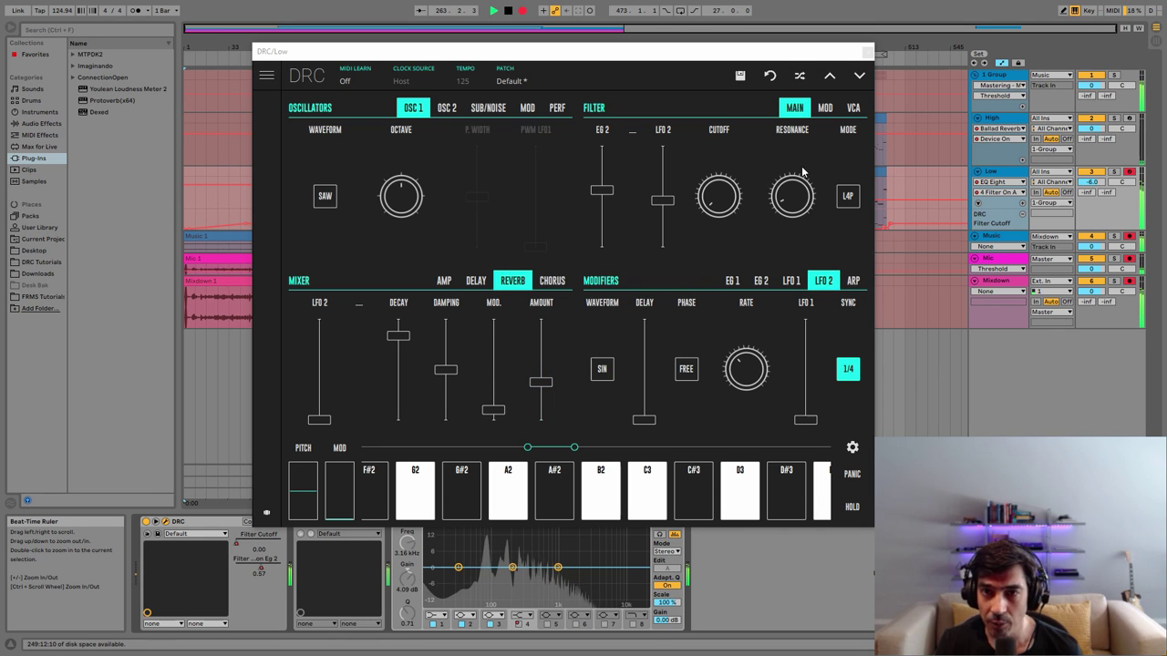
# Raise the filter's keyboard modulation to about 0.6, and show the VCA modulation settings
pyautogui.click(825, 108)
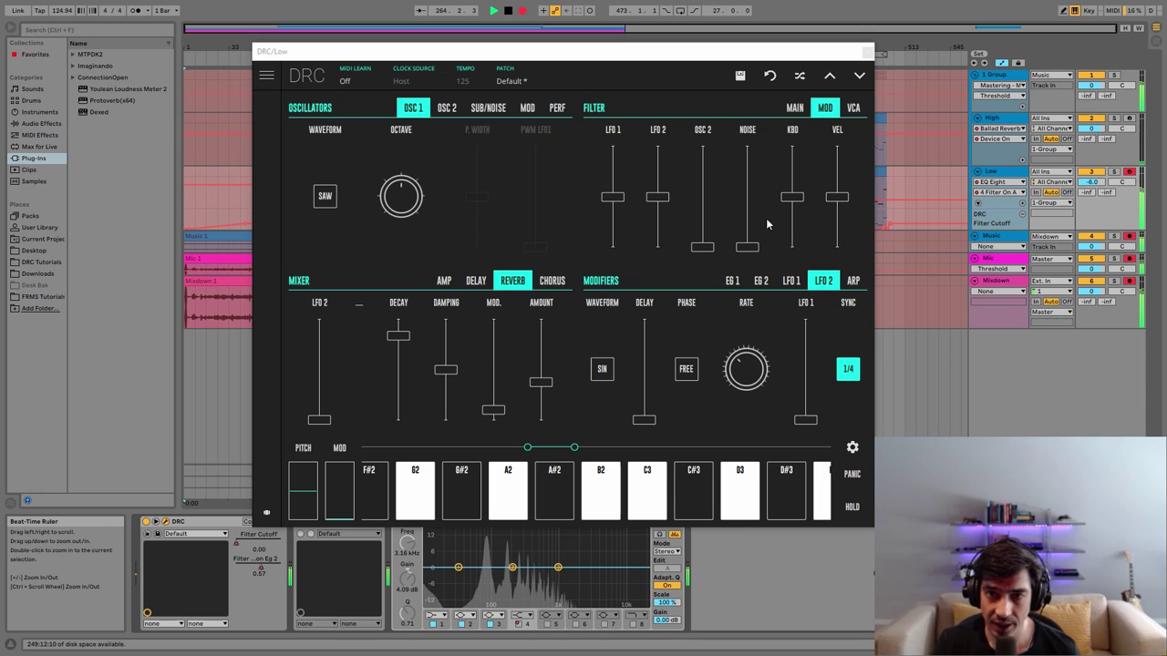
pyautogui.click(802, 172)
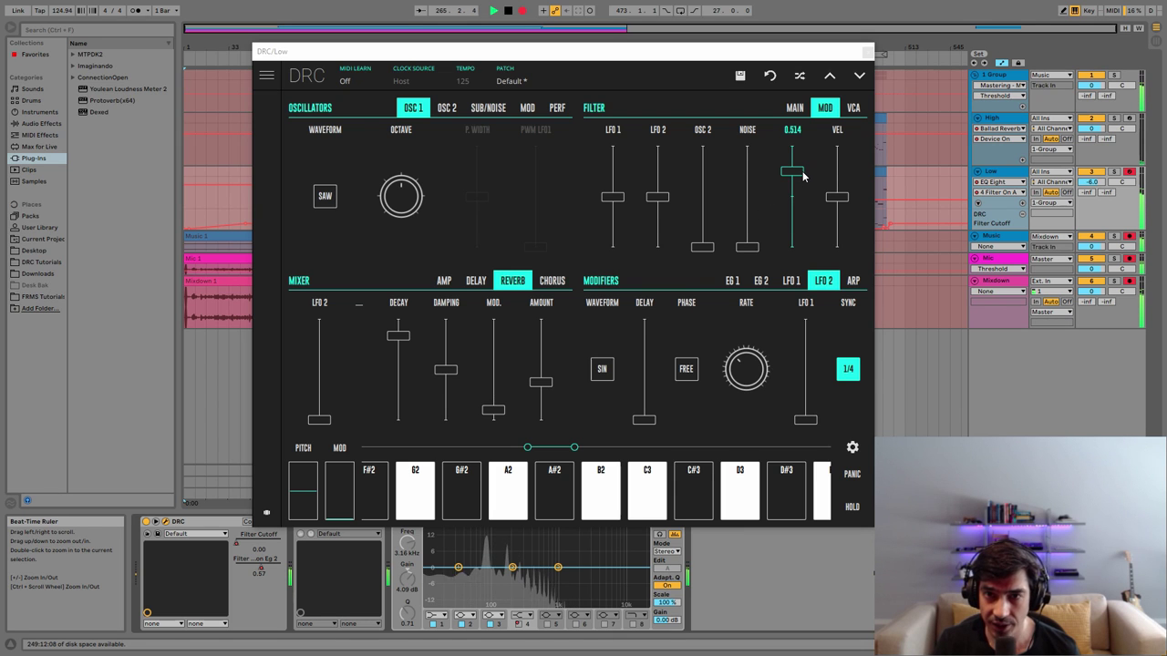
pyautogui.moveTo(802, 176); pyautogui.dragTo(811, 173)
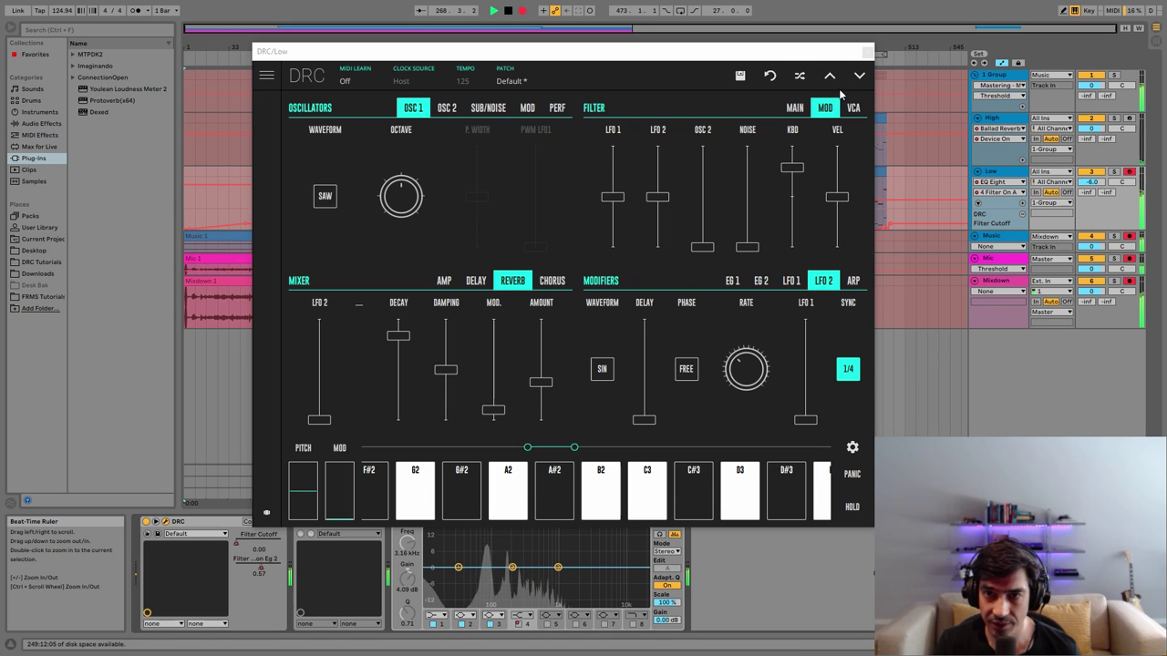
pyautogui.click(855, 109)
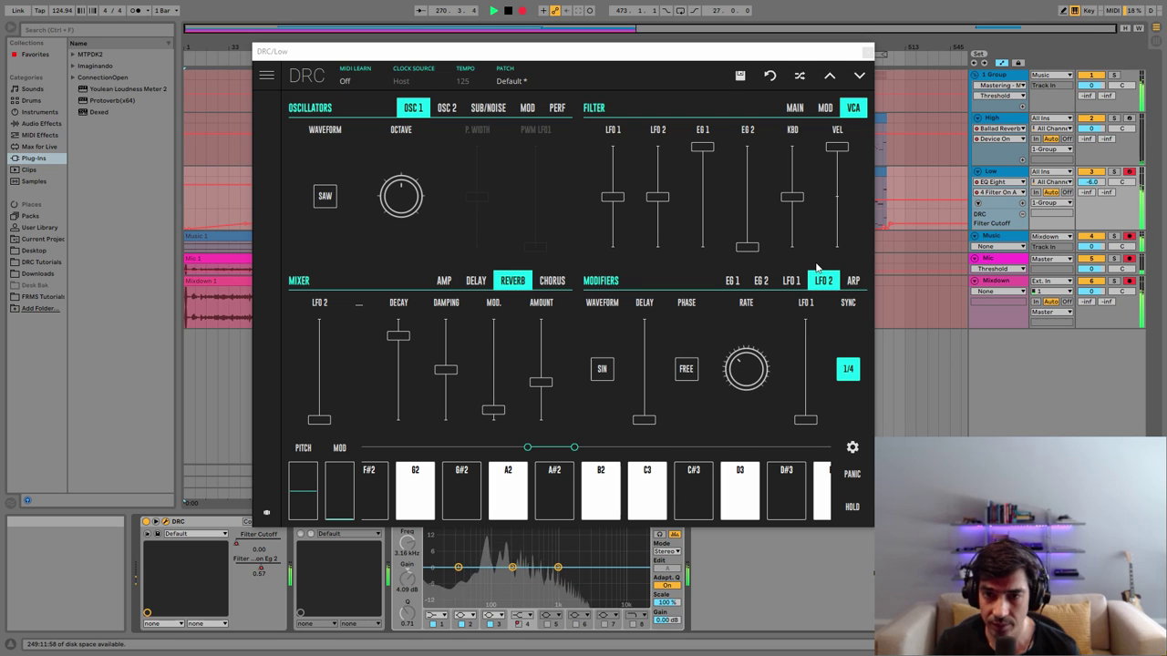
# Enable the synth's arpeggiator and raise its synced rate to 1/16
pyautogui.click(853, 281)
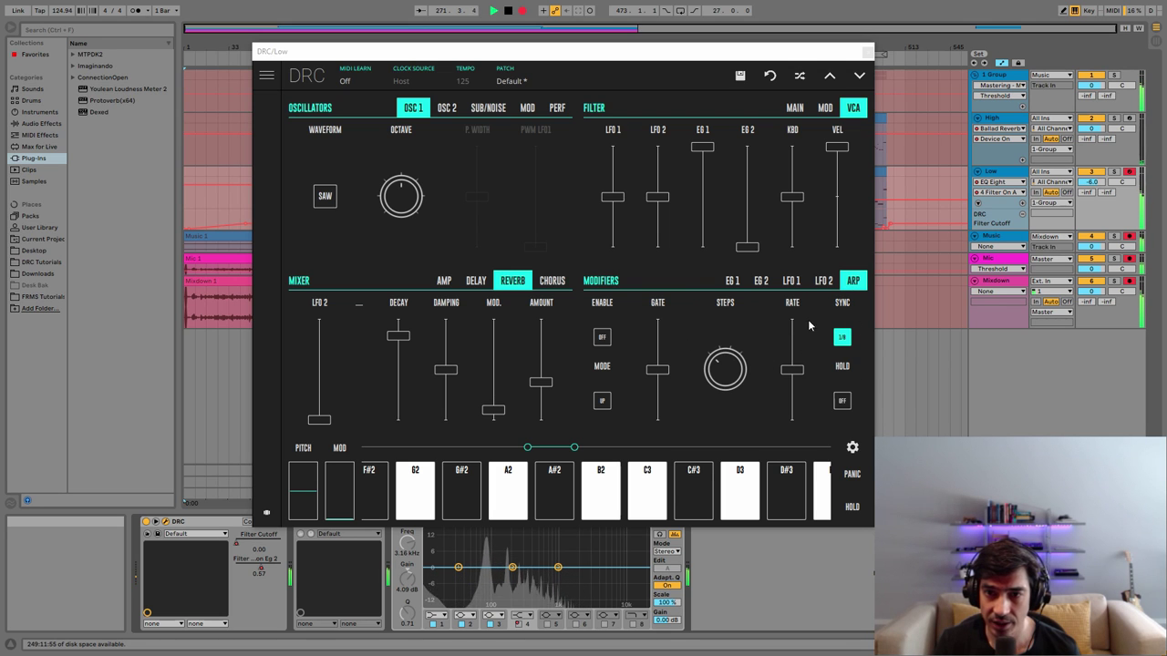
pyautogui.click(606, 339)
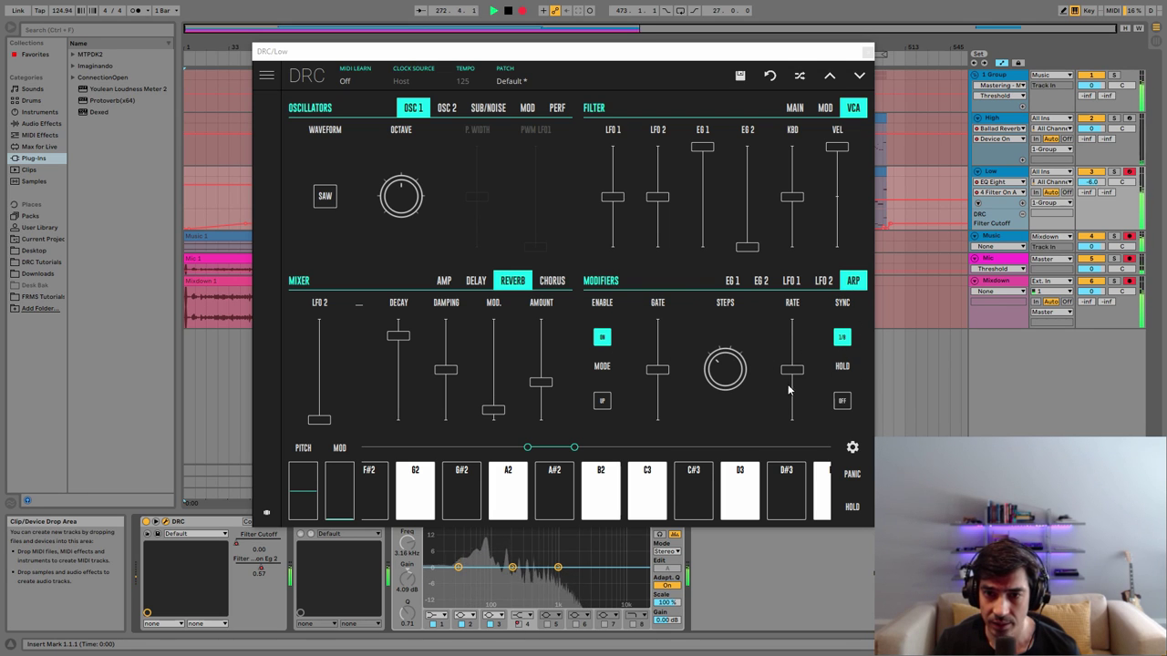
pyautogui.moveTo(792, 375); pyautogui.dragTo(799, 364)
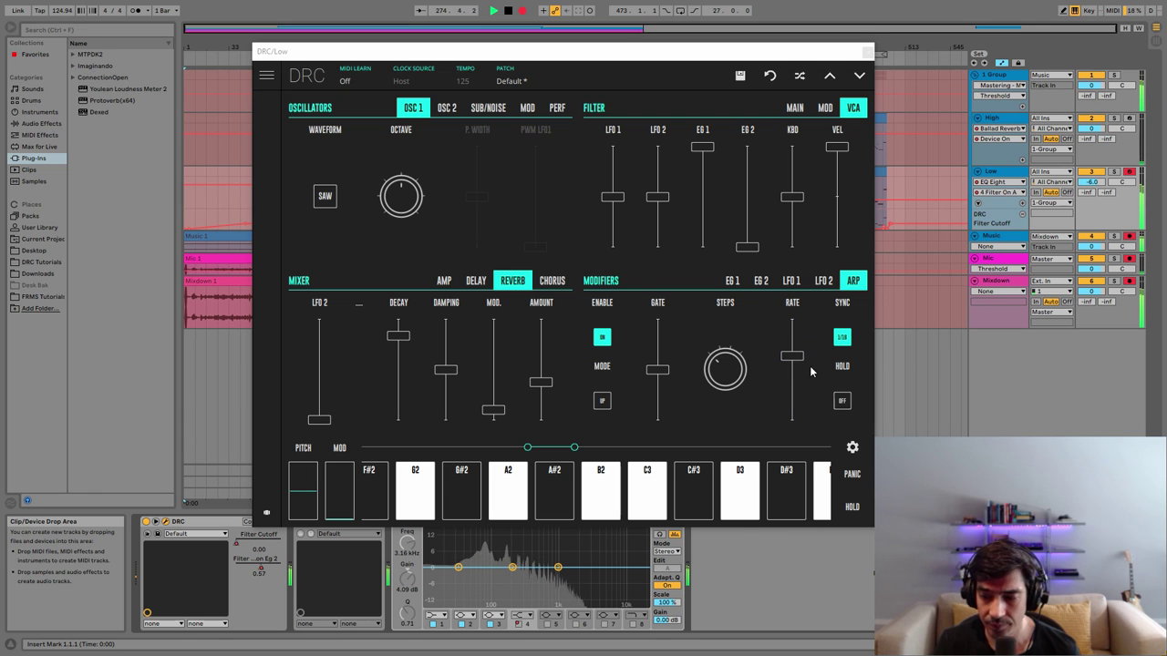
# Raise EG 1's attack slightly above zero and set its sustain to maximum
pyautogui.click(734, 281)
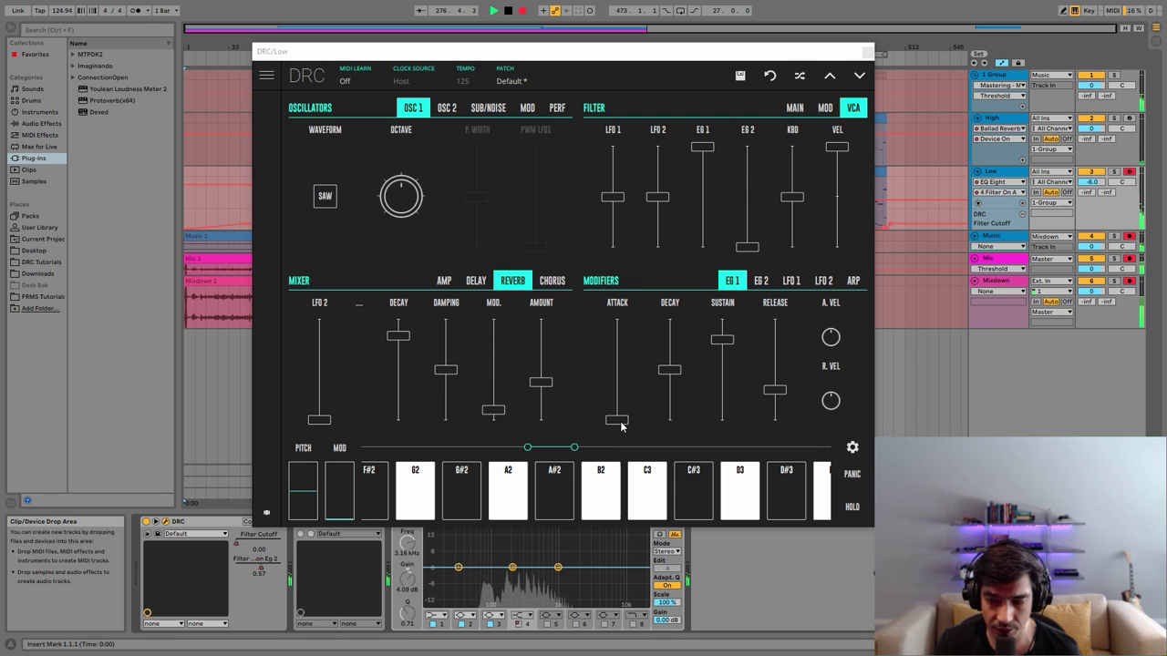
pyautogui.moveTo(621, 425); pyautogui.dragTo(631, 420)
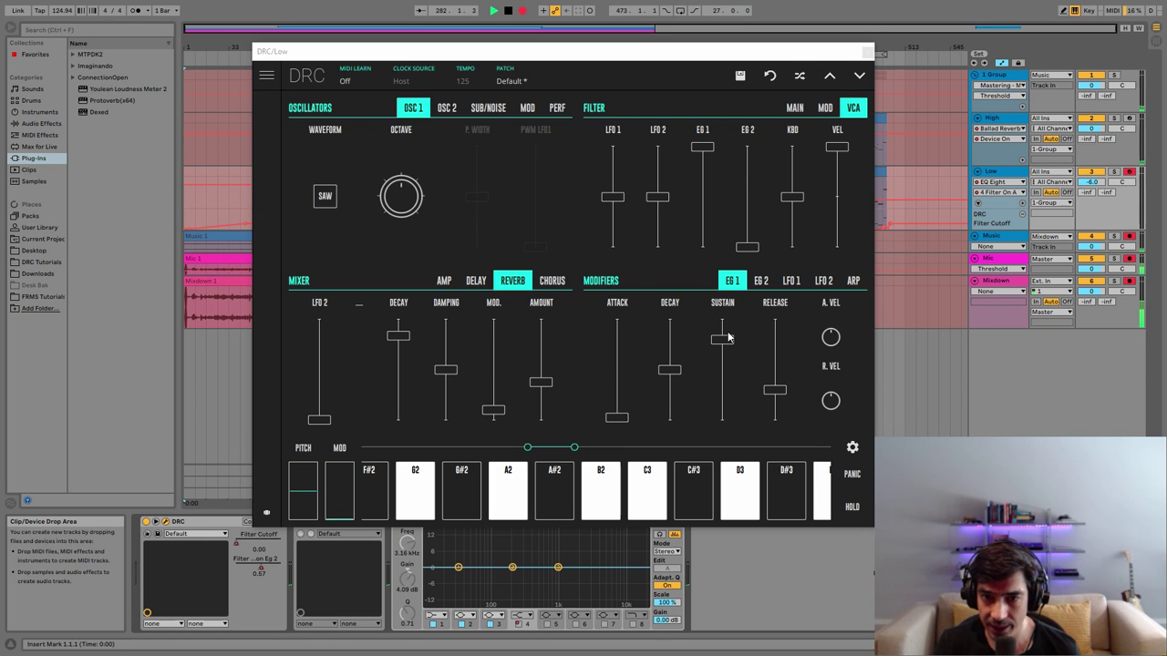
pyautogui.moveTo(728, 338); pyautogui.dragTo(729, 317)
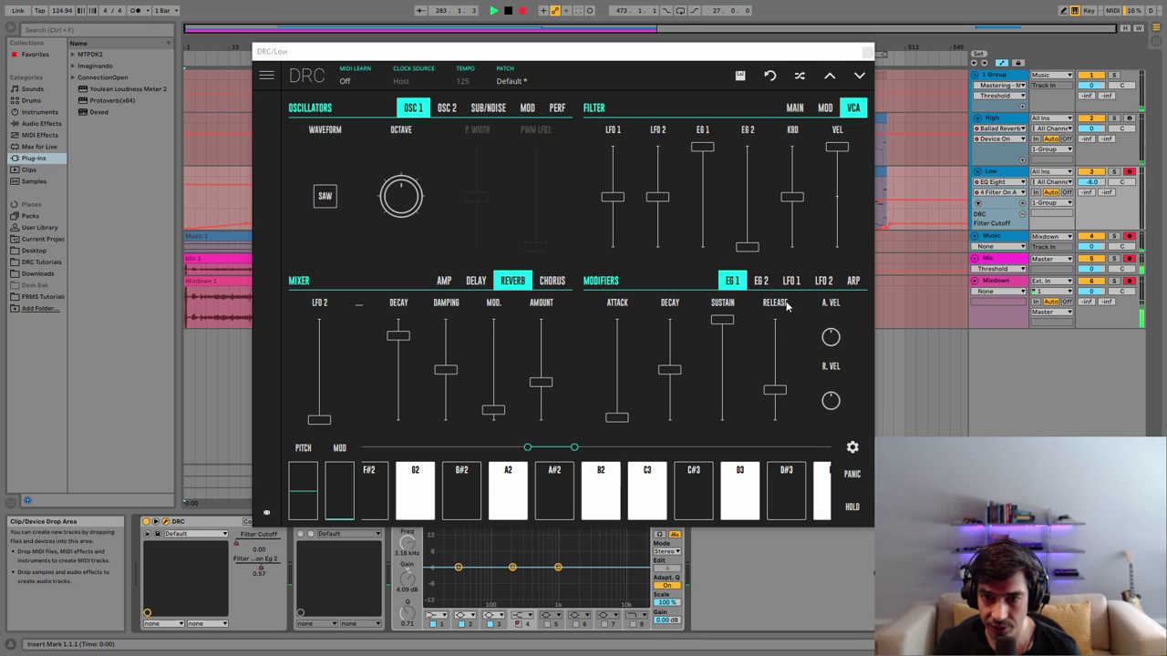
# Set EG 2's attack to about 10 percent, decay to about 40 percent and release to about 20 percent
pyautogui.click(762, 282)
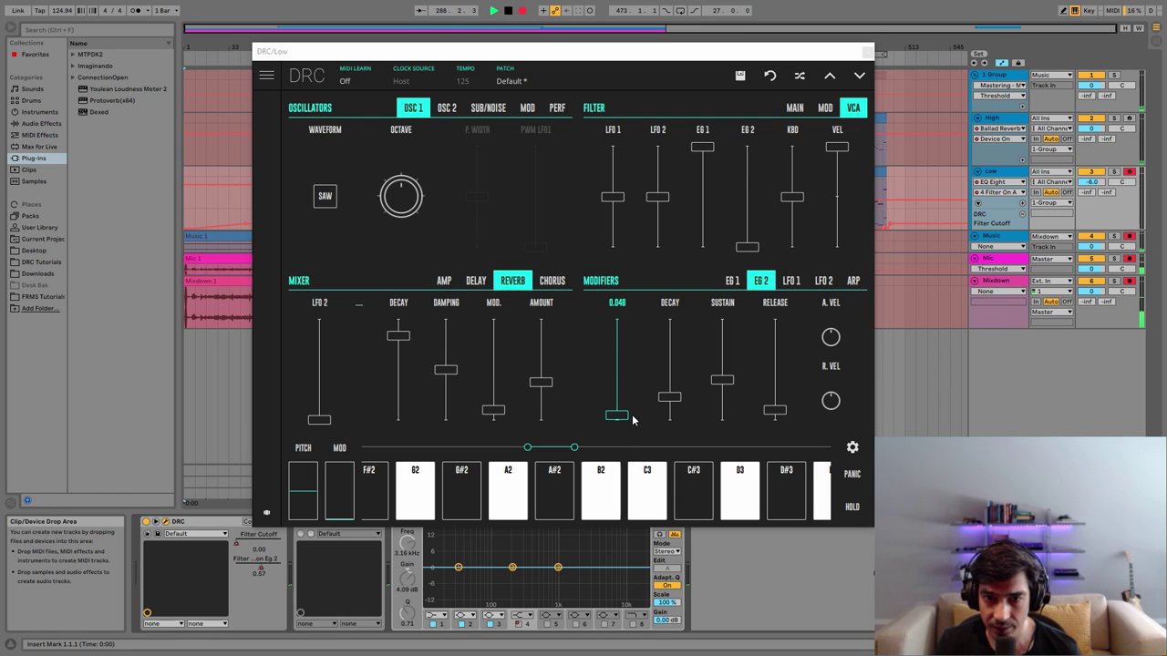
pyautogui.moveTo(637, 418); pyautogui.dragTo(678, 385)
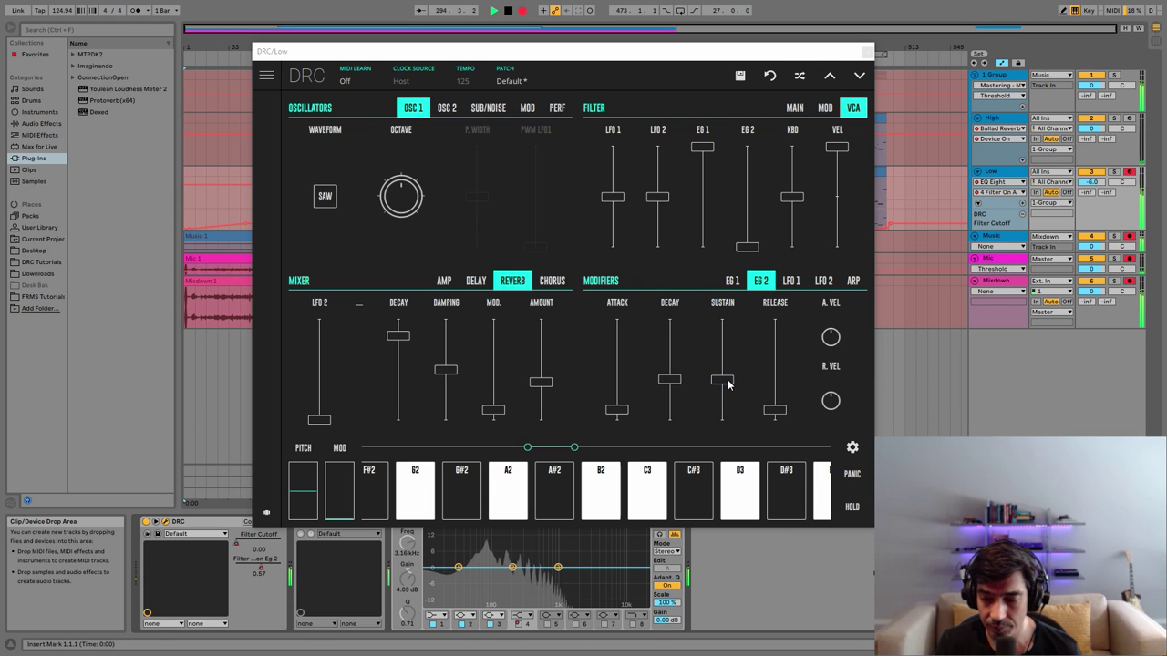
pyautogui.moveTo(784, 414); pyautogui.dragTo(782, 407)
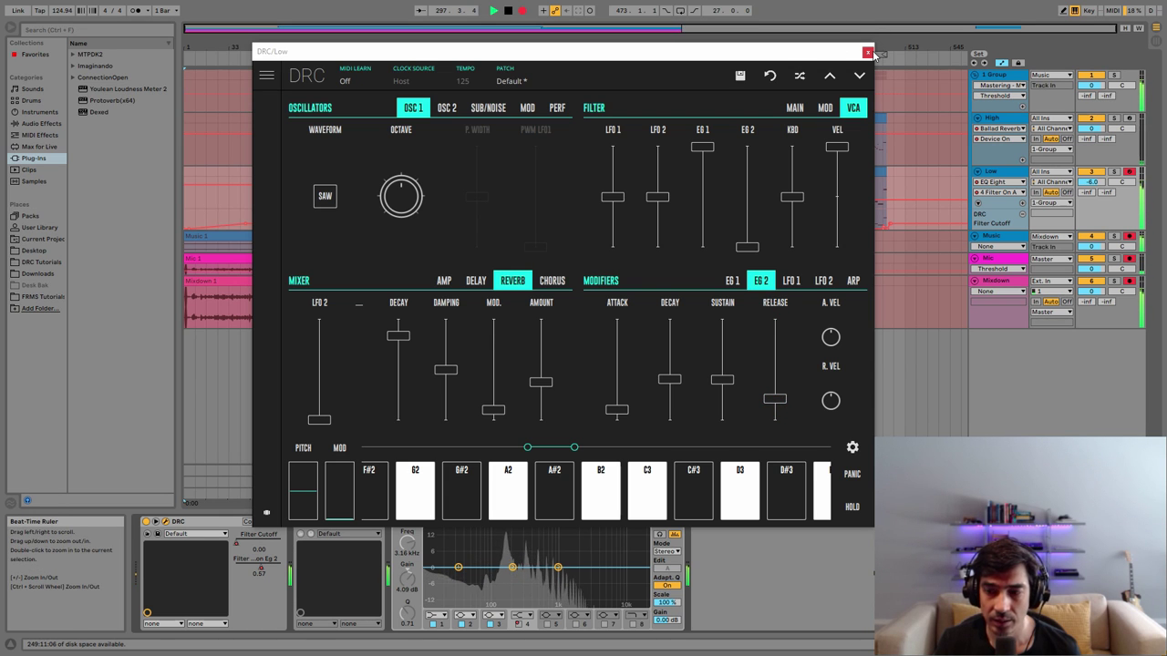
# Close the synth window and switch the Low track's K7D back on
pyautogui.click(867, 52)
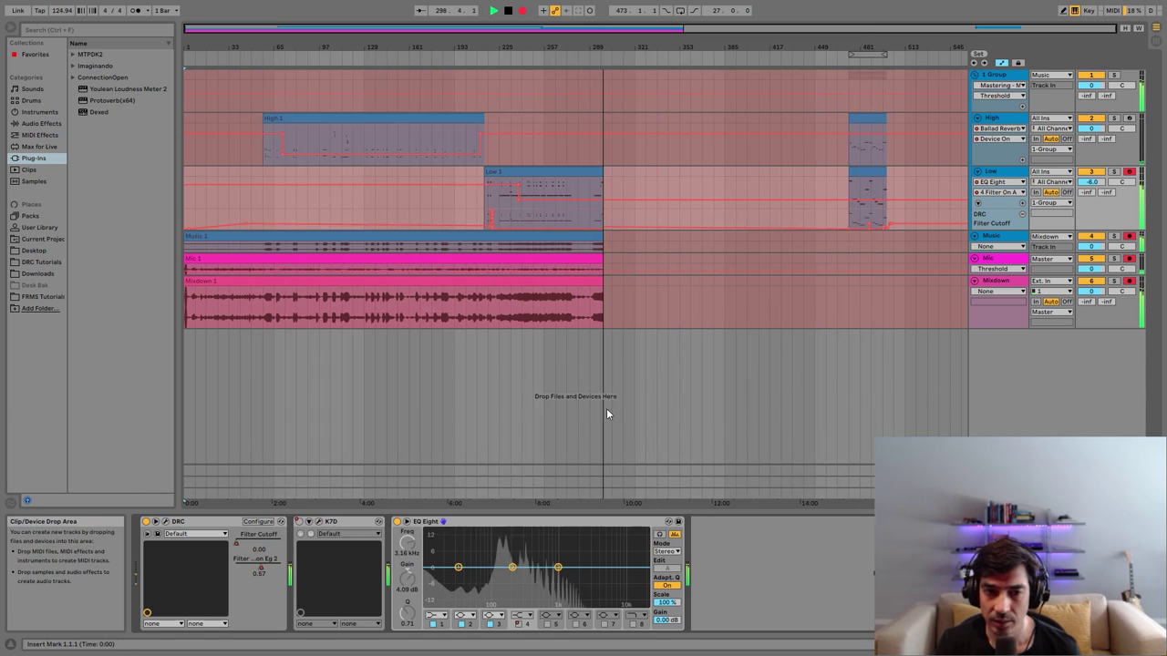
pyautogui.click(298, 521)
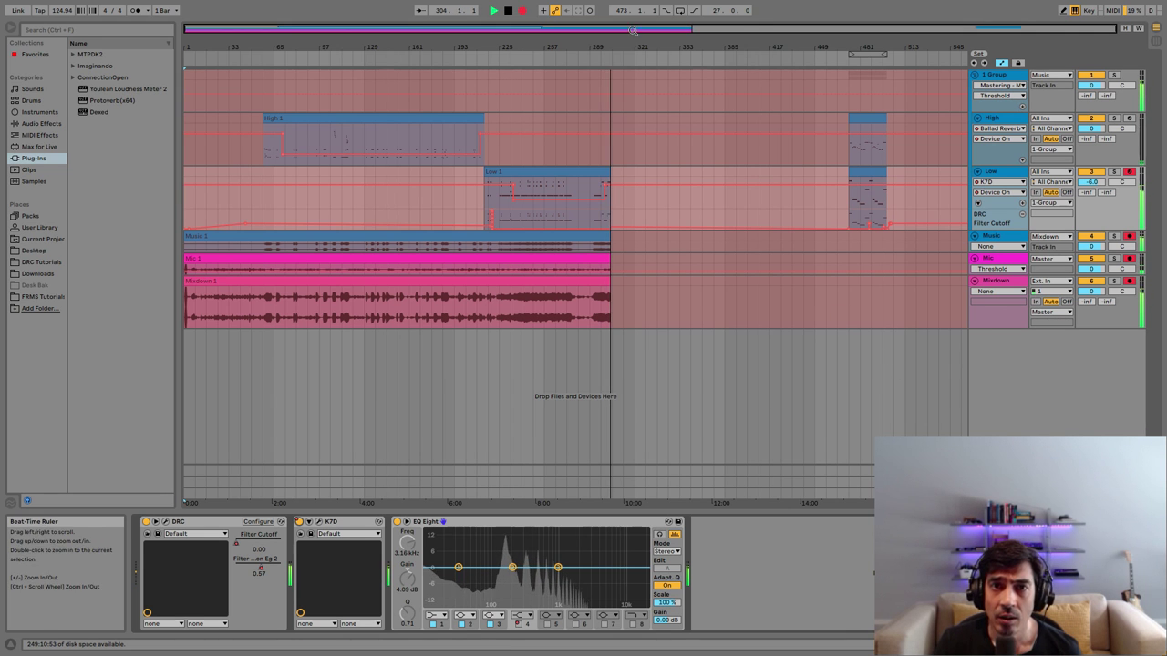
# Switch off arrangement recording and move the High and Low clips from the end of the arrangement to about bar 321
pyautogui.moveTo(547, 46); pyautogui.dragTo(547, 58)
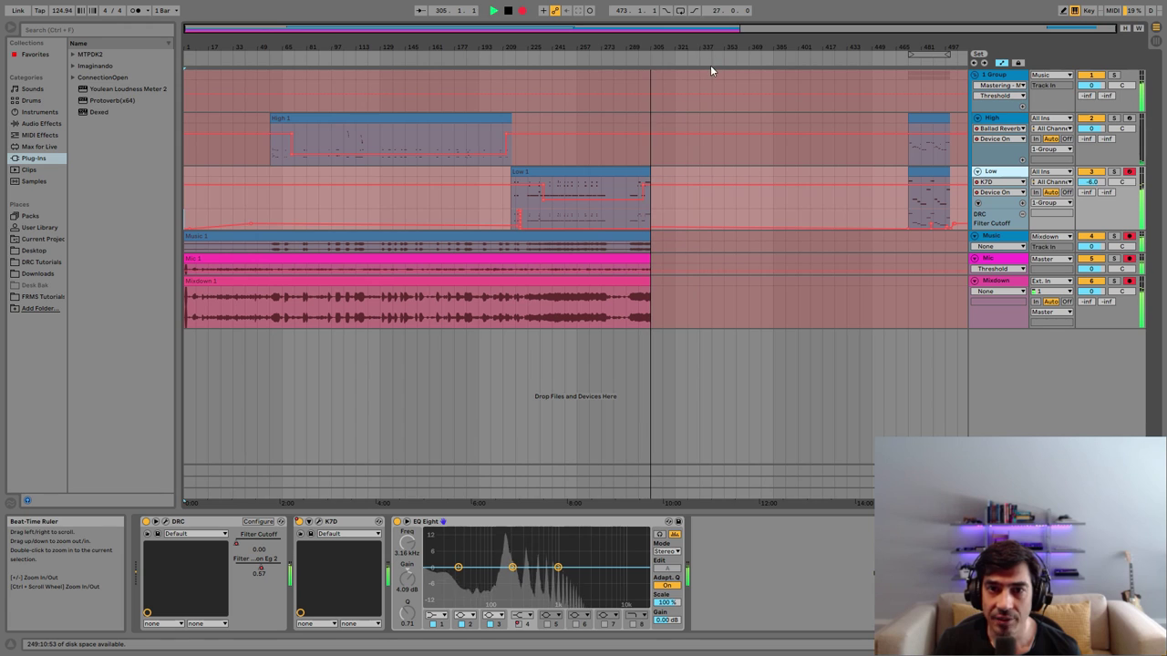
pyautogui.click(522, 11)
pyautogui.moveTo(953, 259); pyautogui.dragTo(908, 47)
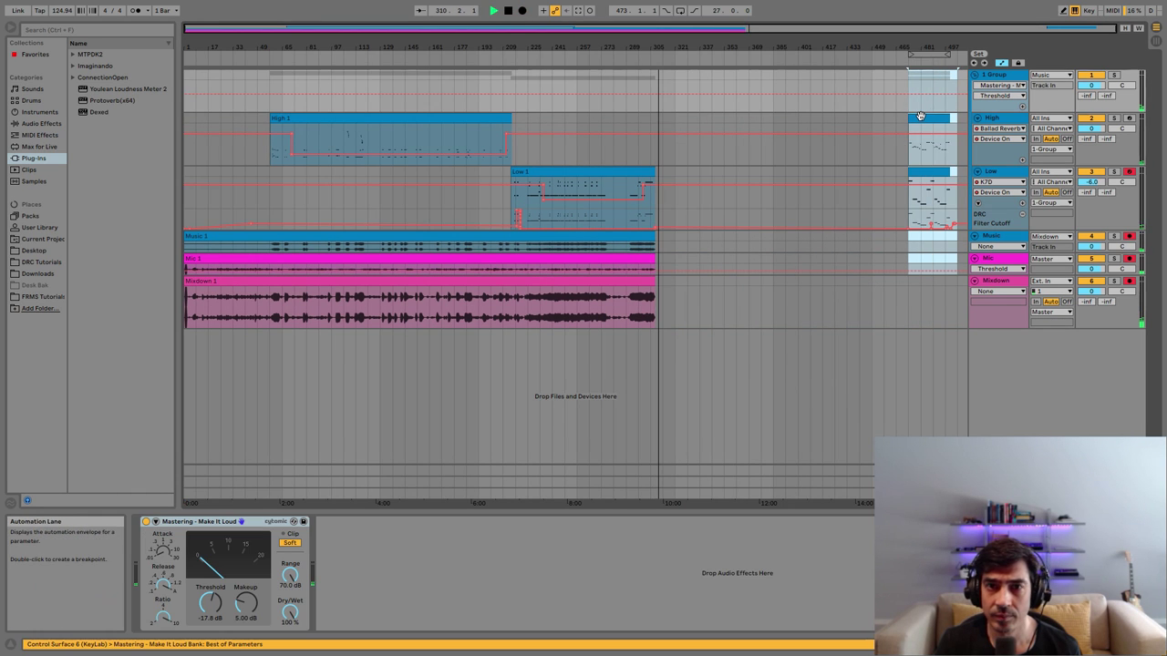
pyautogui.moveTo(933, 134); pyautogui.dragTo(692, 96)
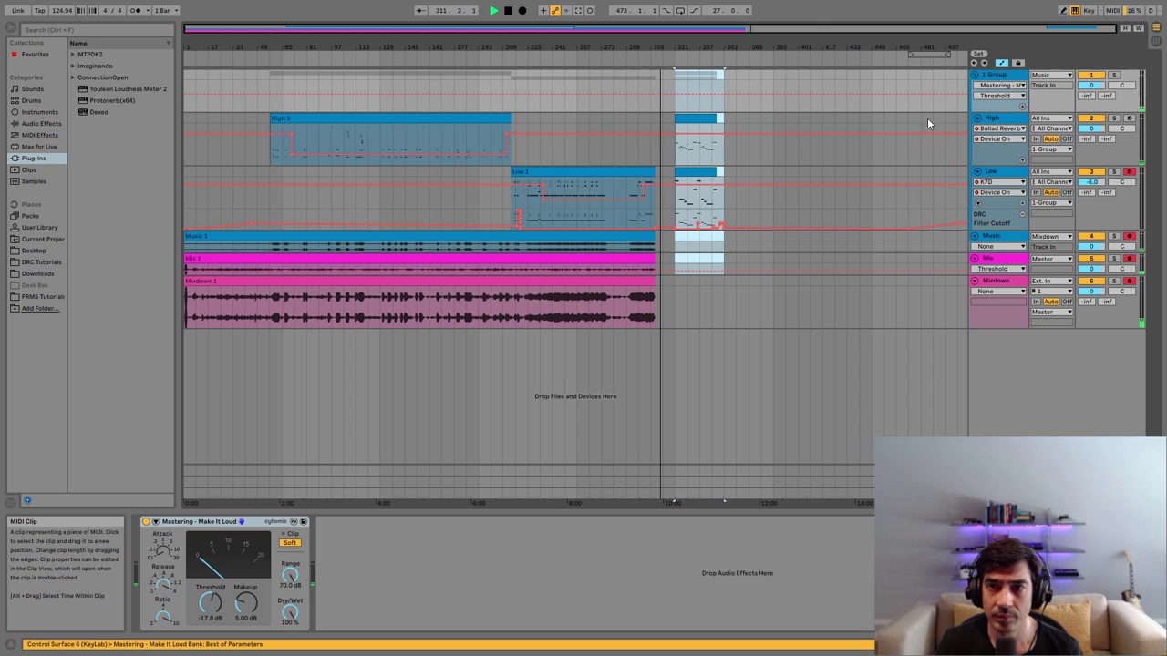
# Select the High track and switch arrangement recording back on
pyautogui.click(999, 119)
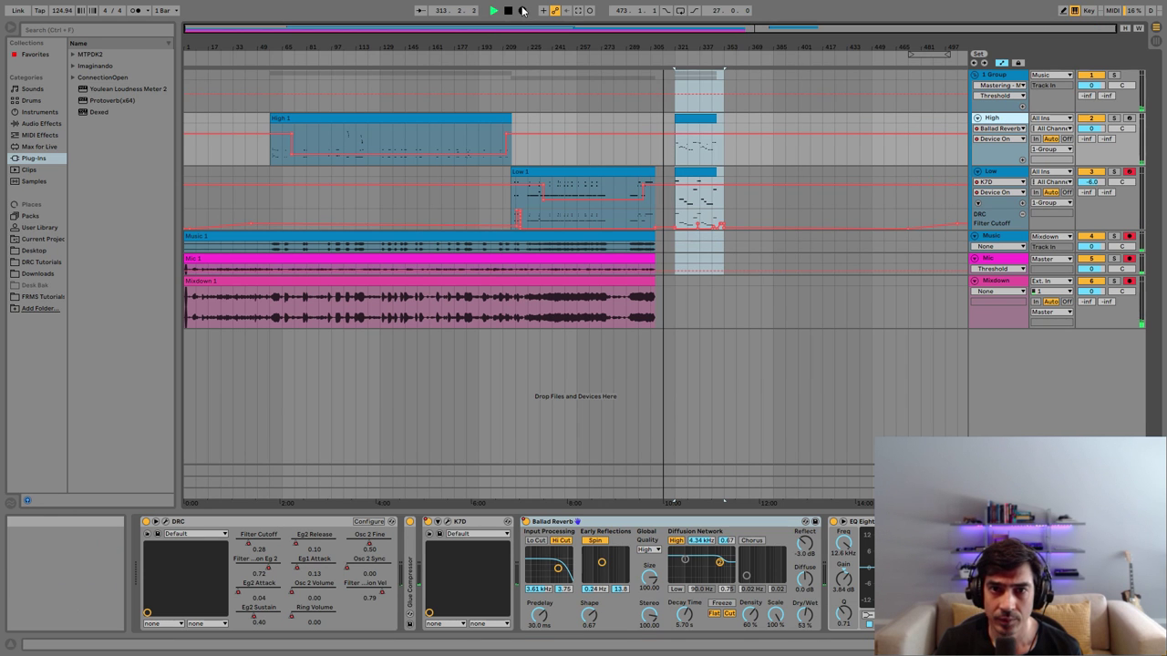
pyautogui.press('F9')
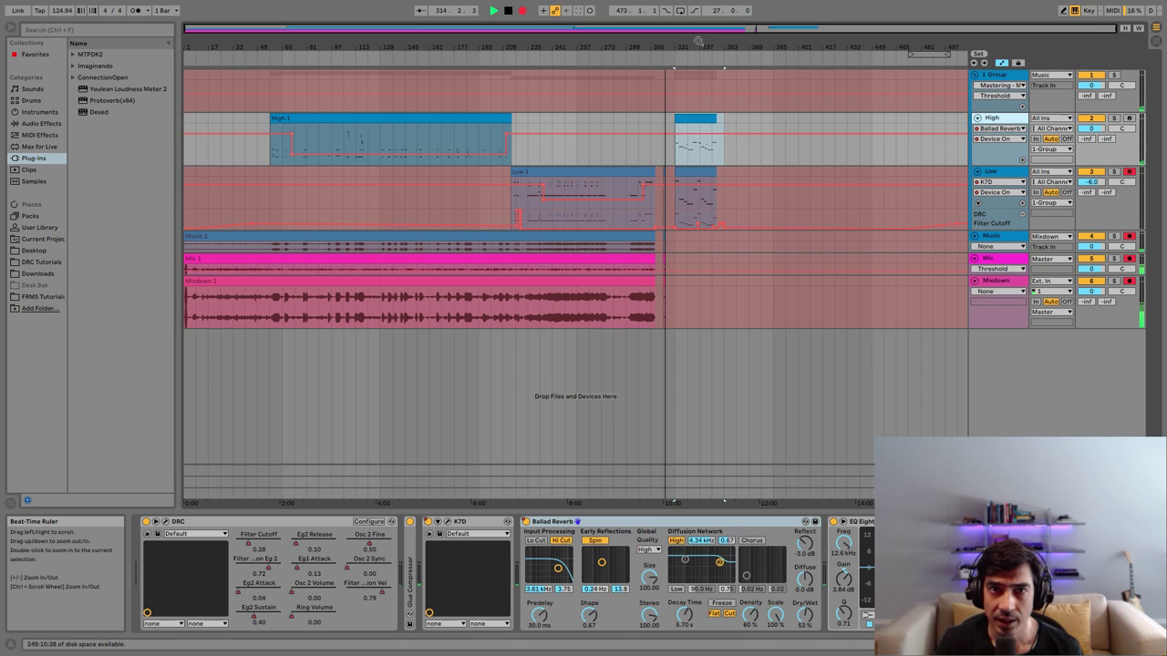
# Display DRC's Filter Cutoff automation on the High track and disarm the Low track
pyautogui.moveTo(702, 39); pyautogui.dragTo(697, 57)
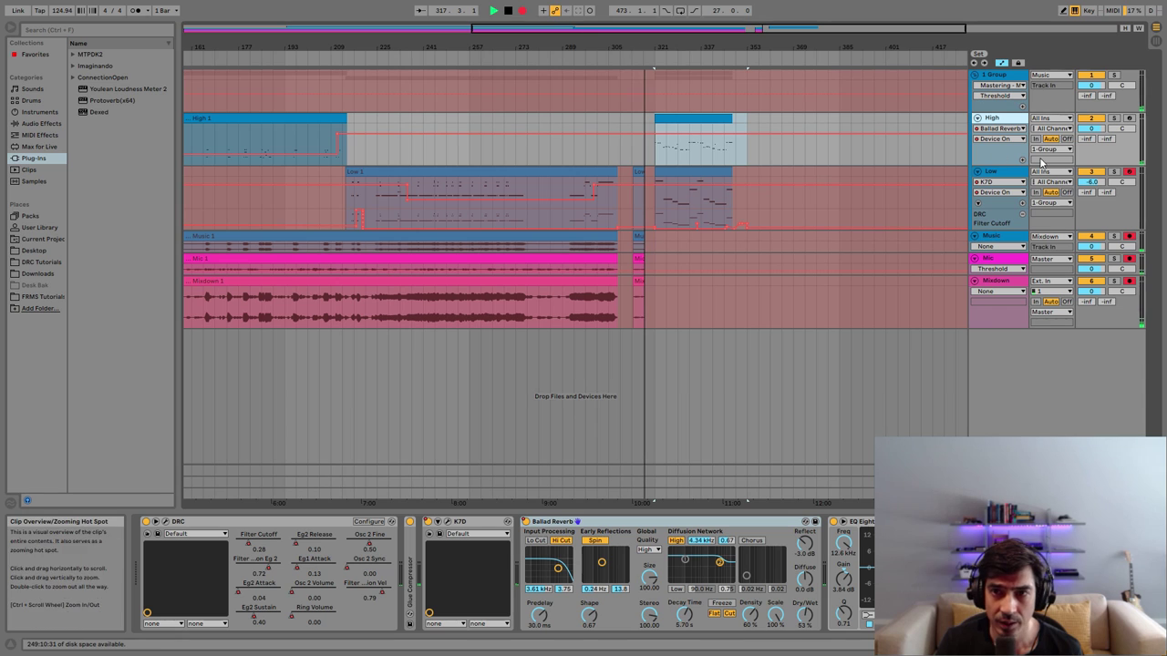
pyautogui.click(1000, 128)
pyautogui.click(998, 147)
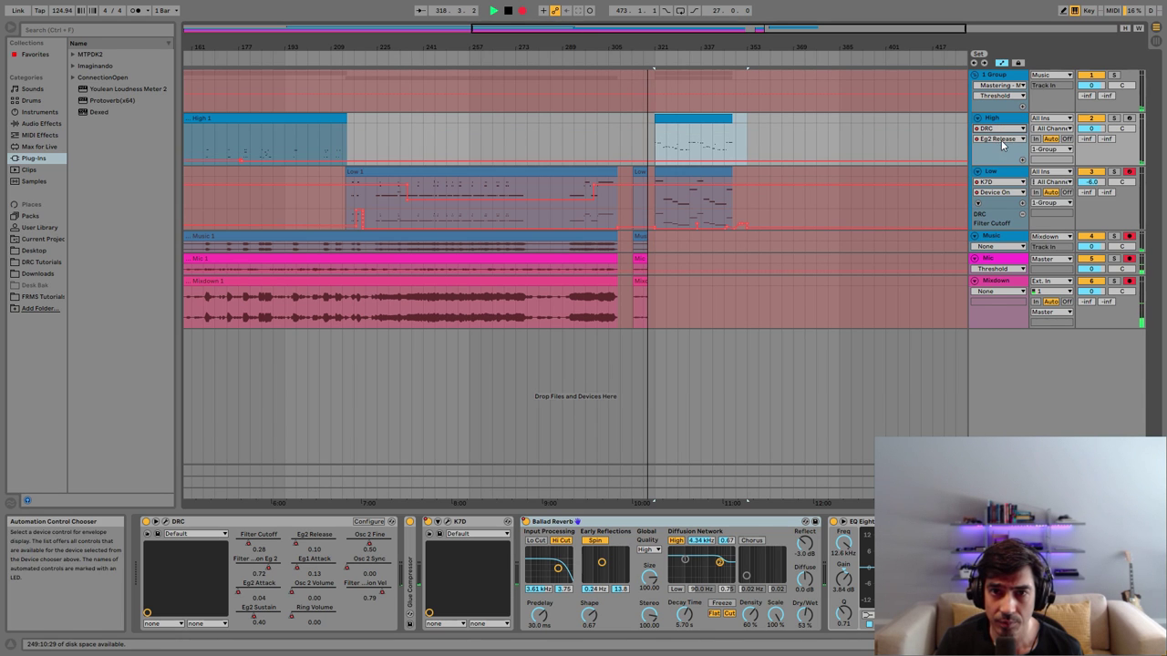
pyautogui.click(1000, 139)
pyautogui.click(1003, 161)
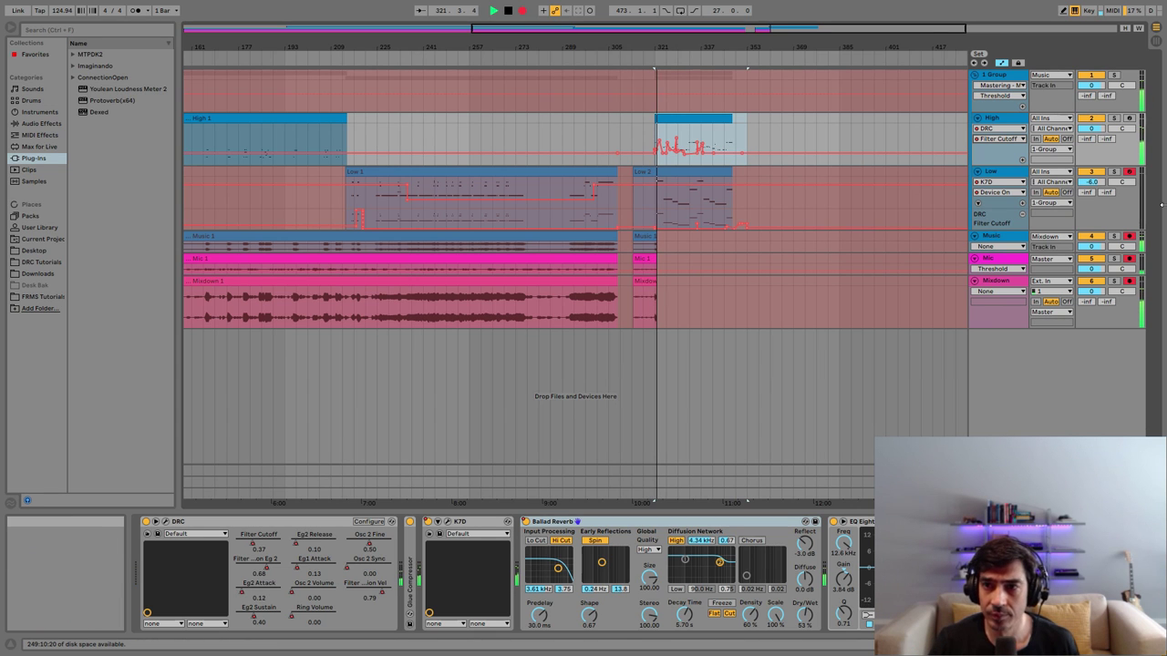
pyautogui.click(1129, 172)
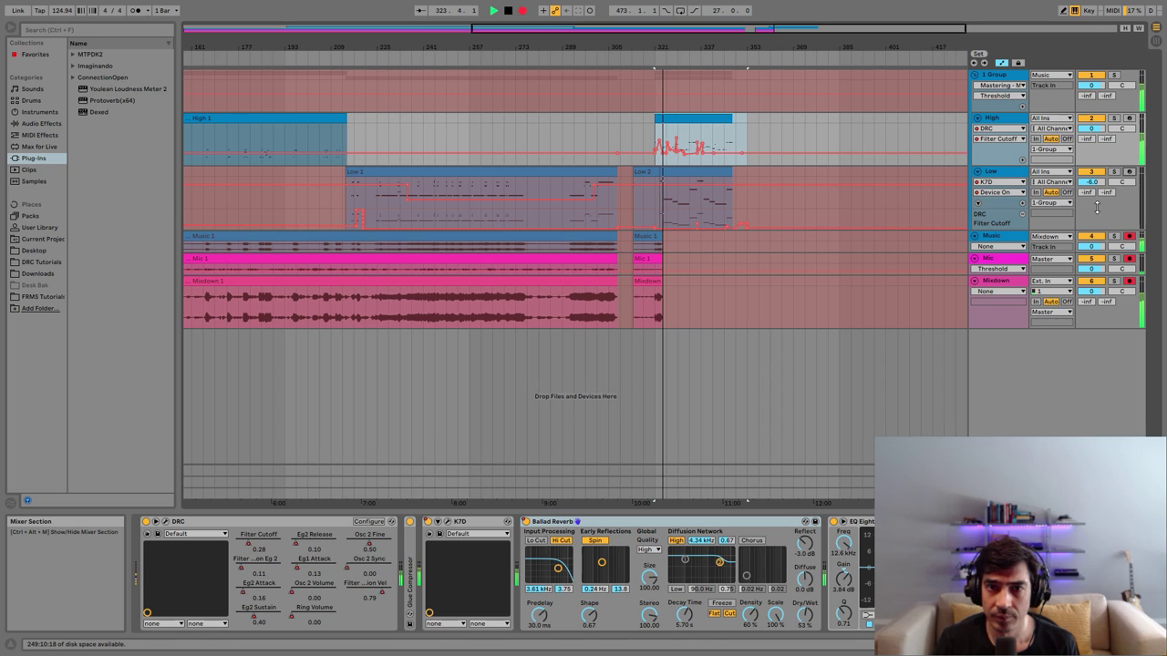